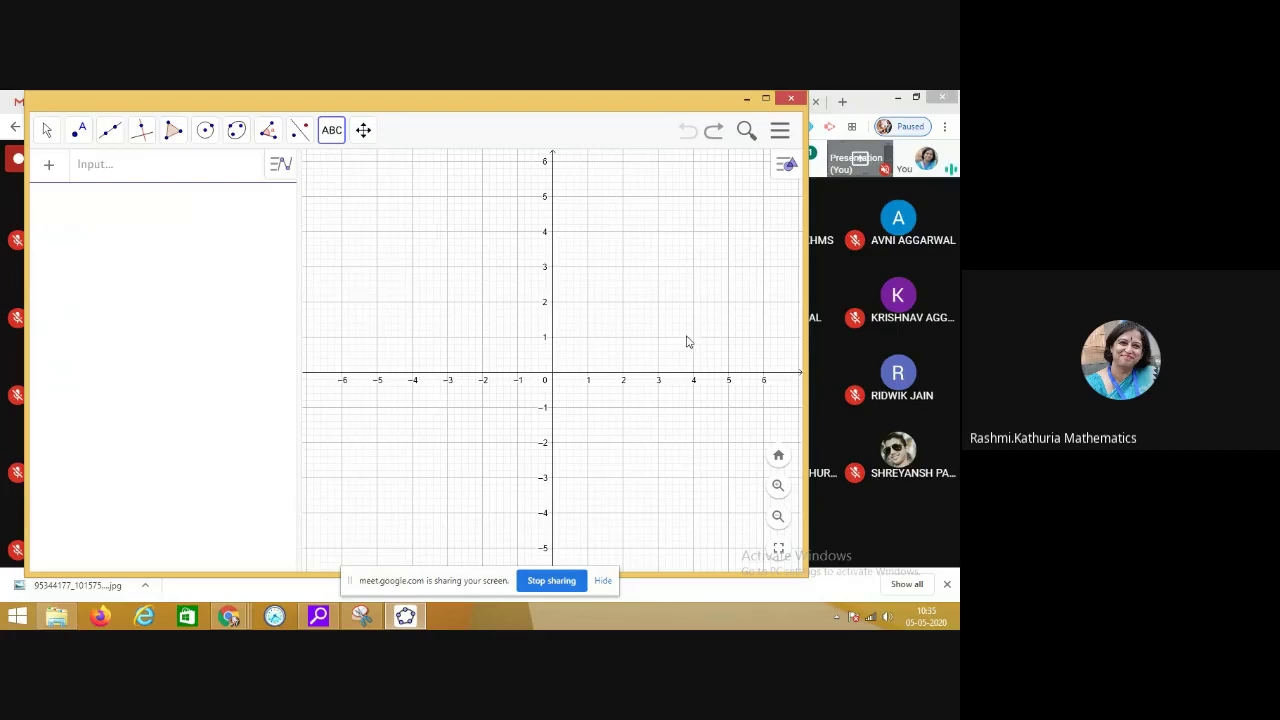
Step: Add the text label "I Quadrant" in the first quadrant of the coordinate plane, at about (3, 4.5)
{"action": "left_click", "coordinate": [332, 130]}
{"action": "left_click", "coordinate": [358, 200]}
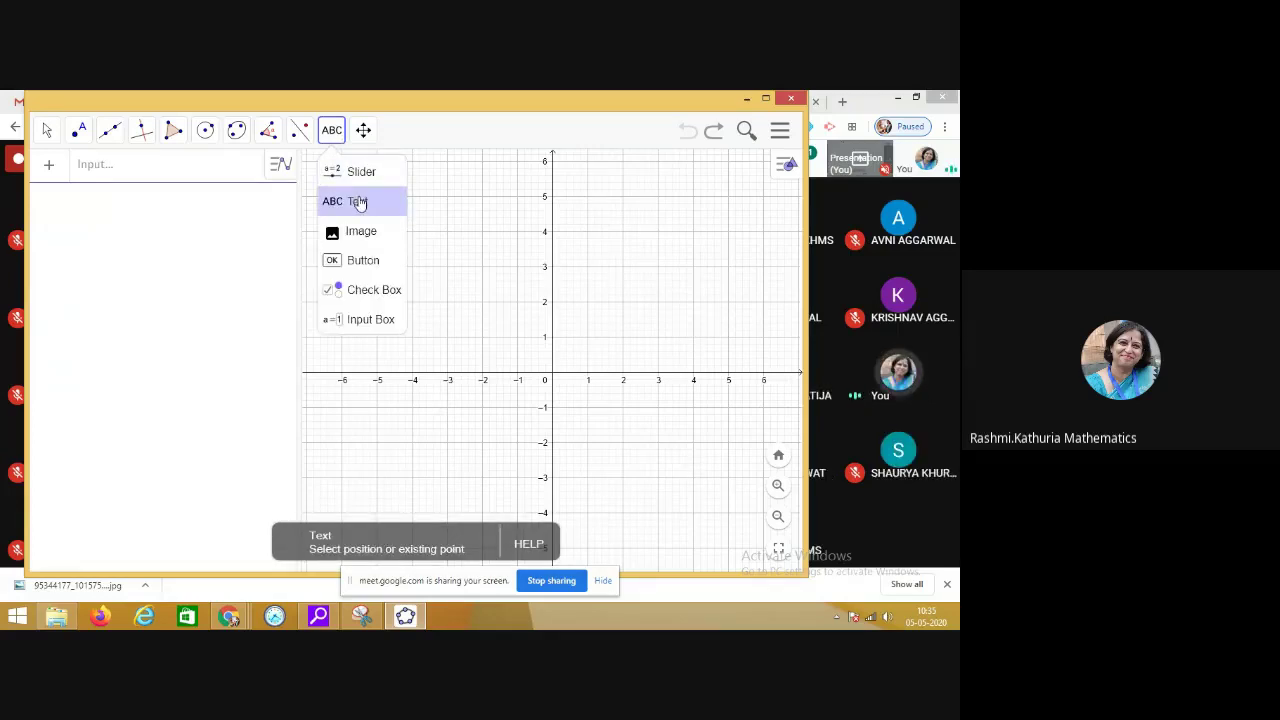
{"action": "left_click", "coordinate": [652, 218]}
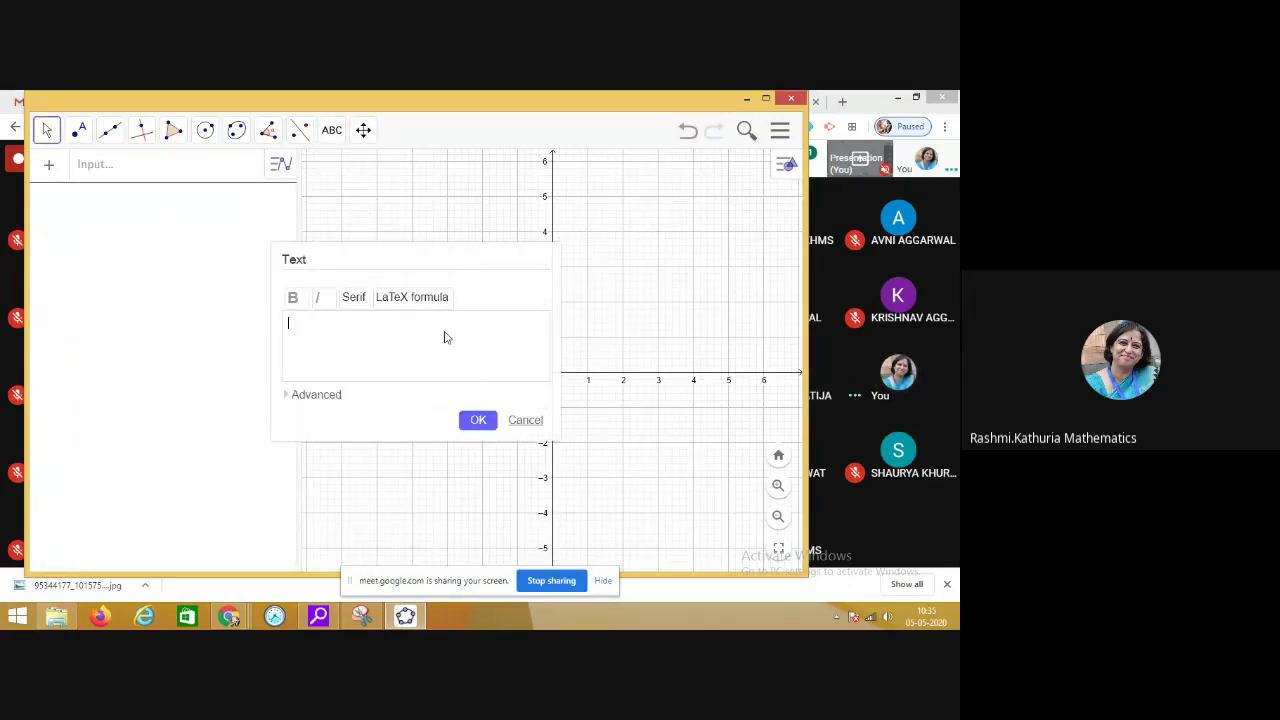
{"action": "type", "text": "I"}
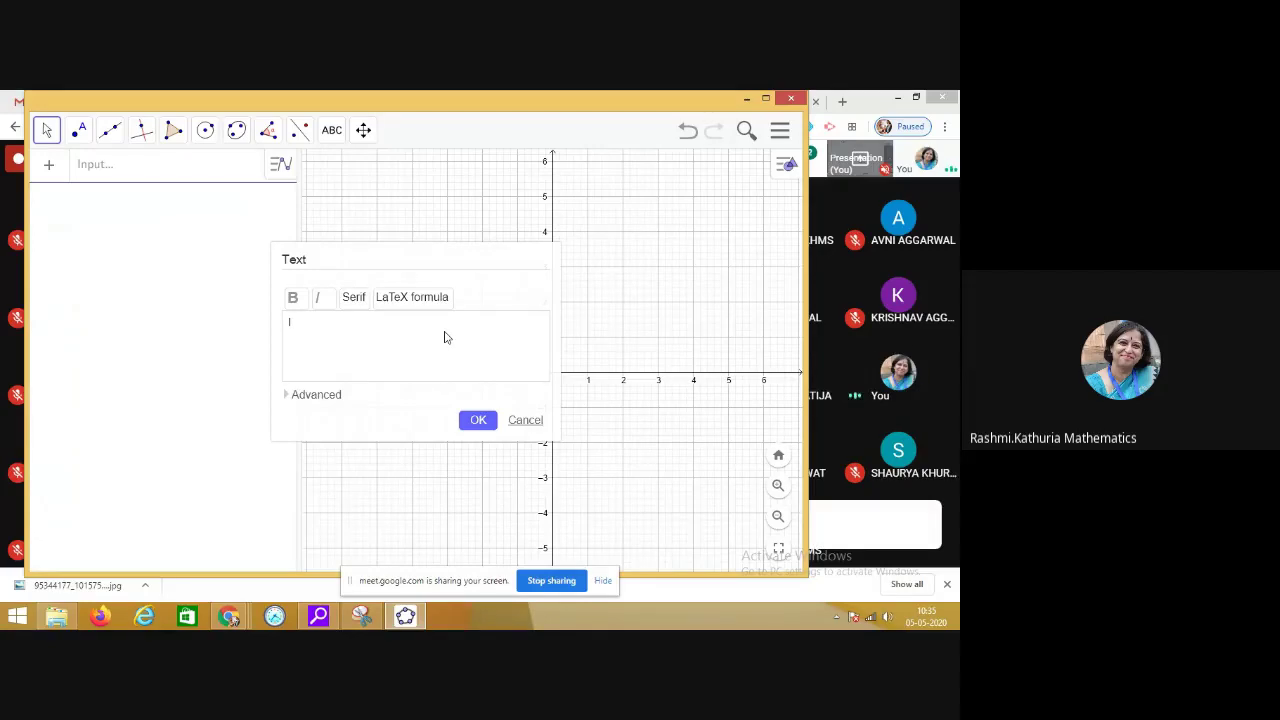
{"action": "type", "text": " Quadrant"}
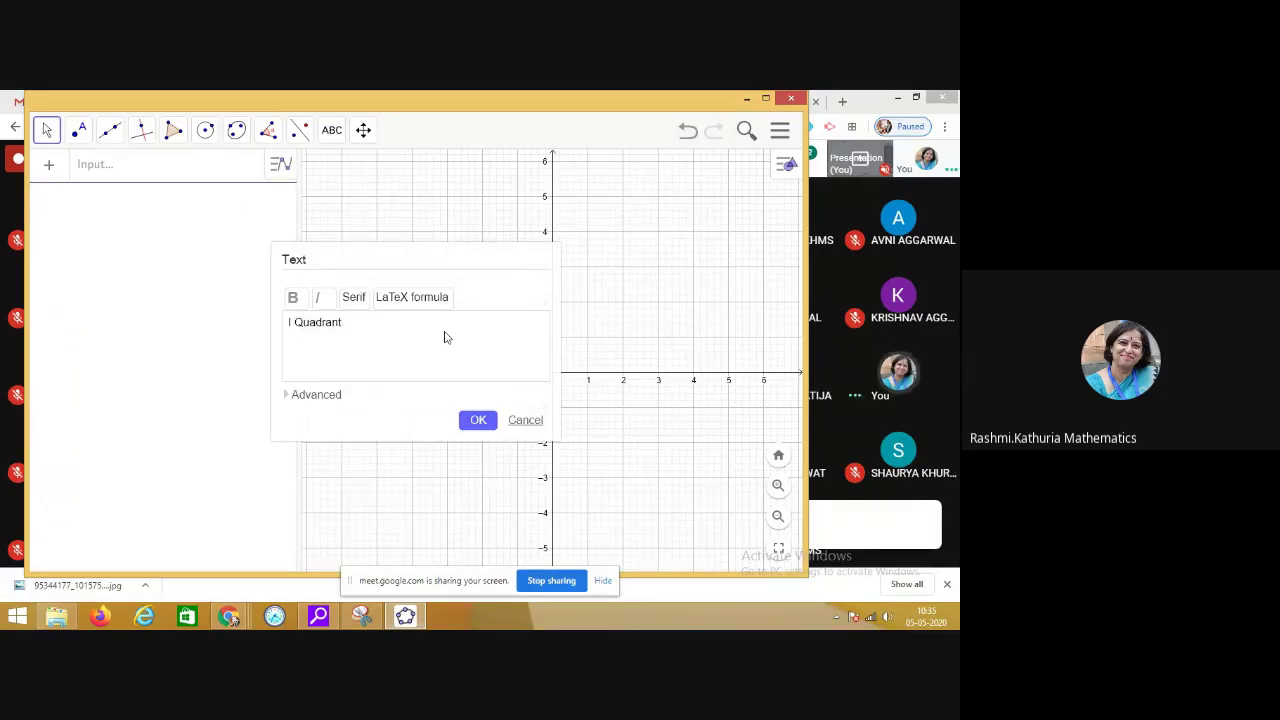
{"action": "left_click", "coordinate": [476, 421]}
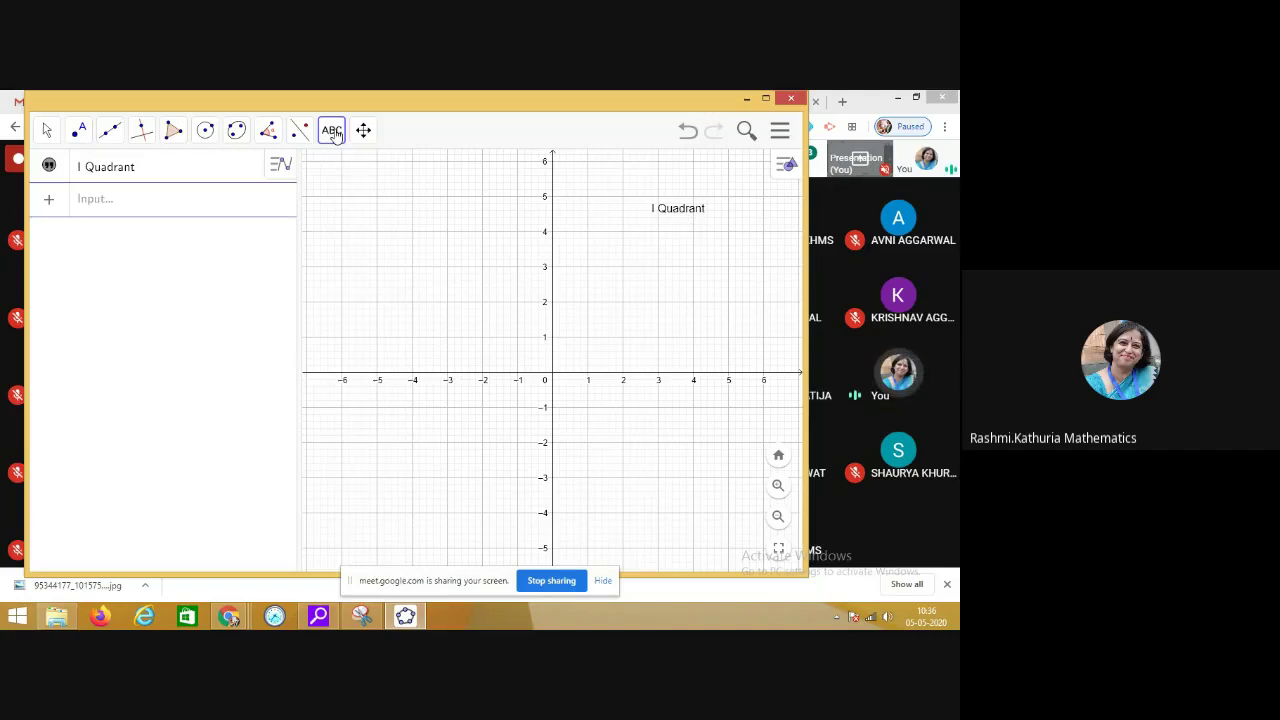
Step: Add the text label "II Quadrant" in the second quadrant, at about (-5.5, 4.5)
{"action": "left_click", "coordinate": [355, 209]}
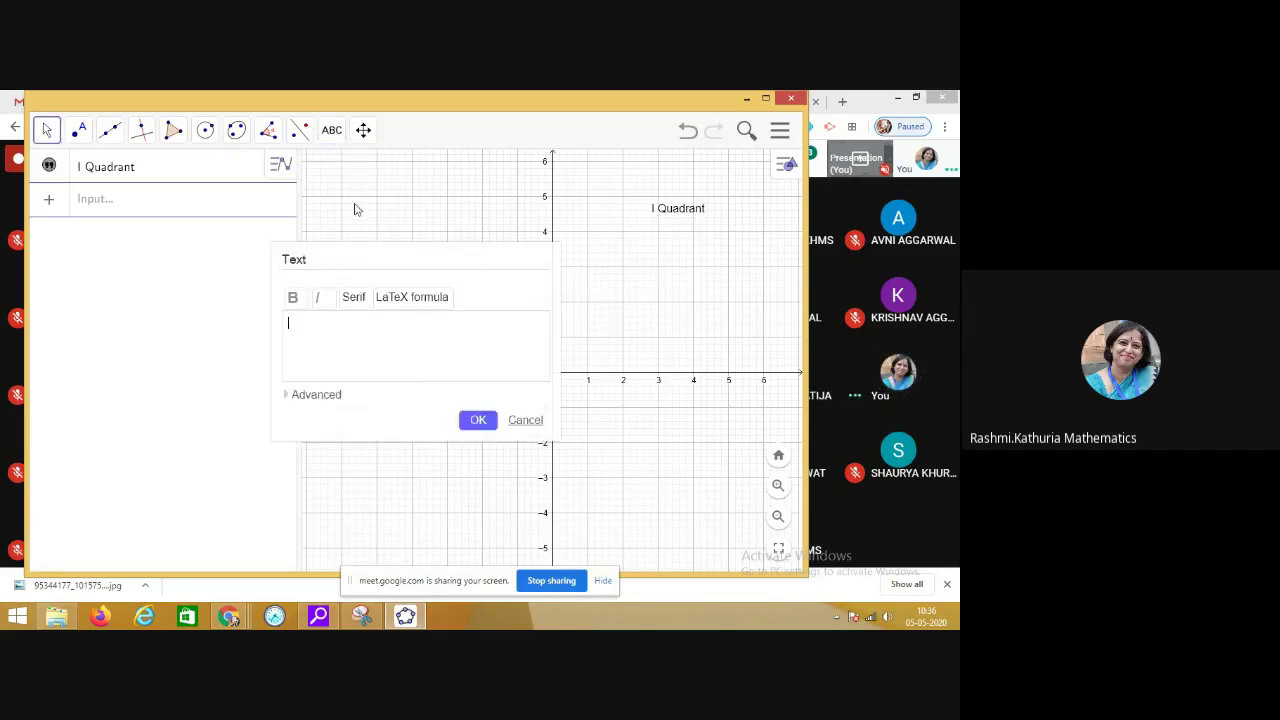
{"action": "type", "text": "II"}
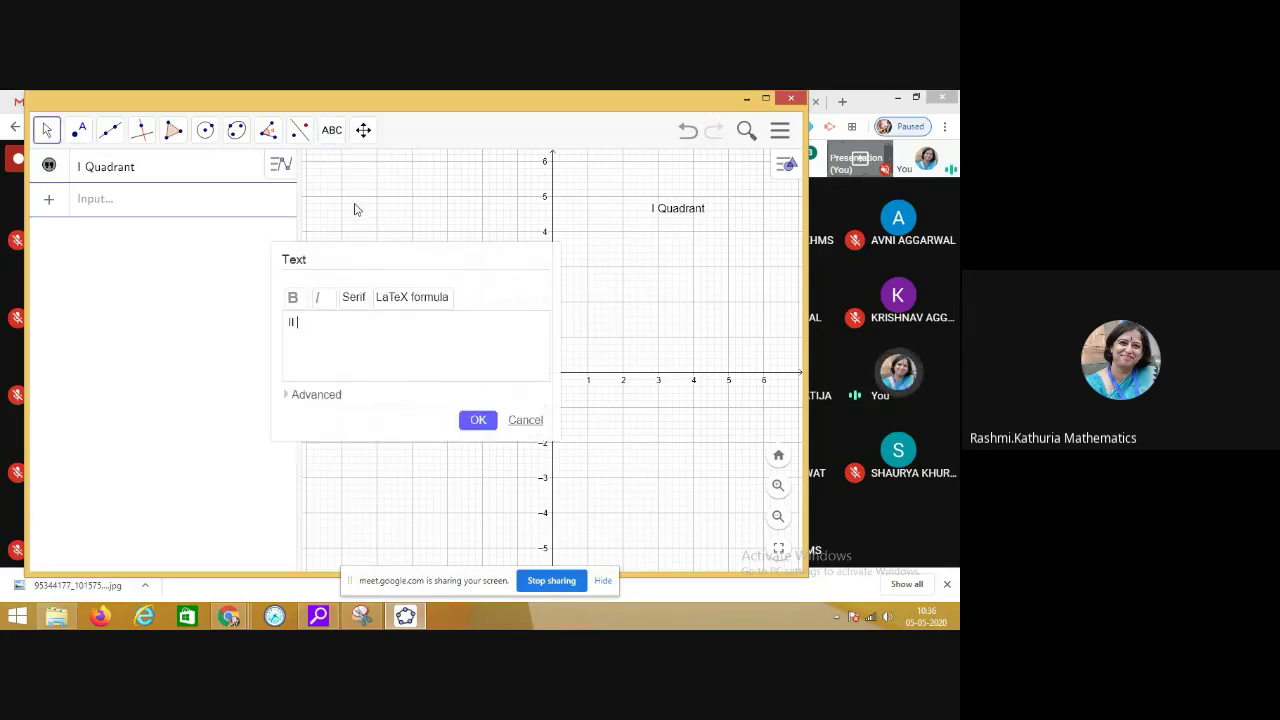
{"action": "type", "text": " Quadrant"}
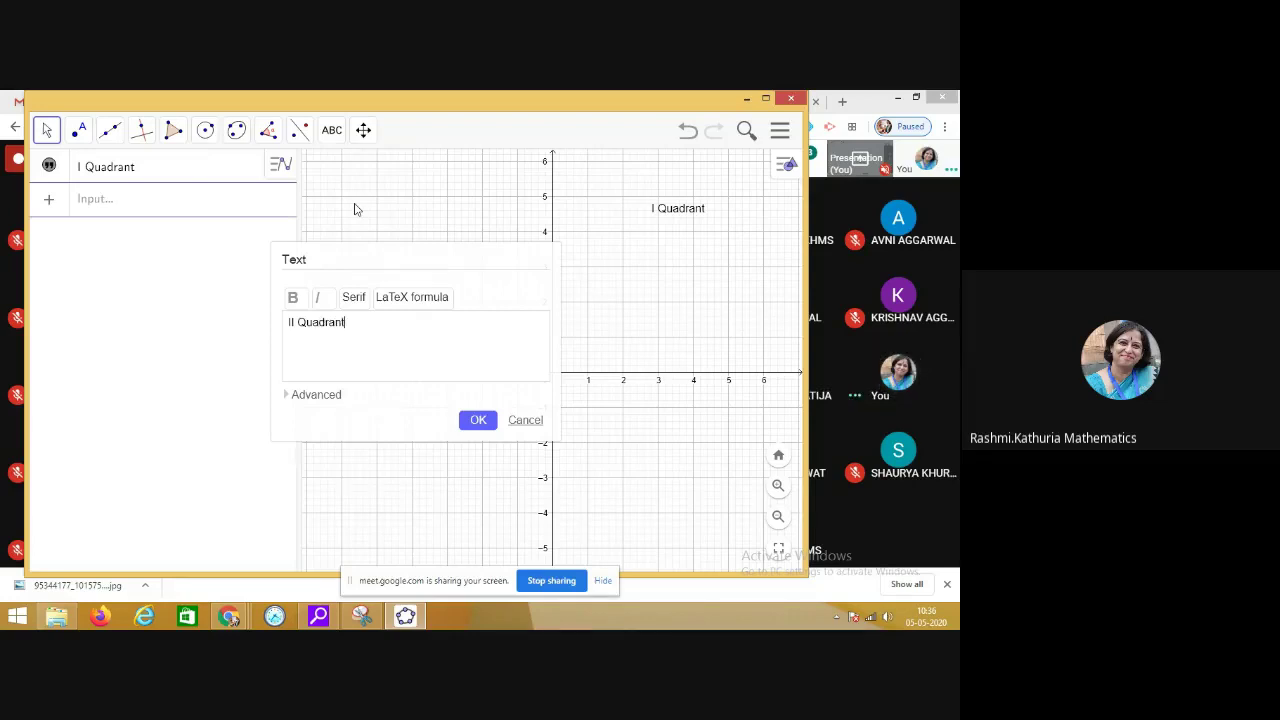
{"action": "left_click", "coordinate": [476, 420]}
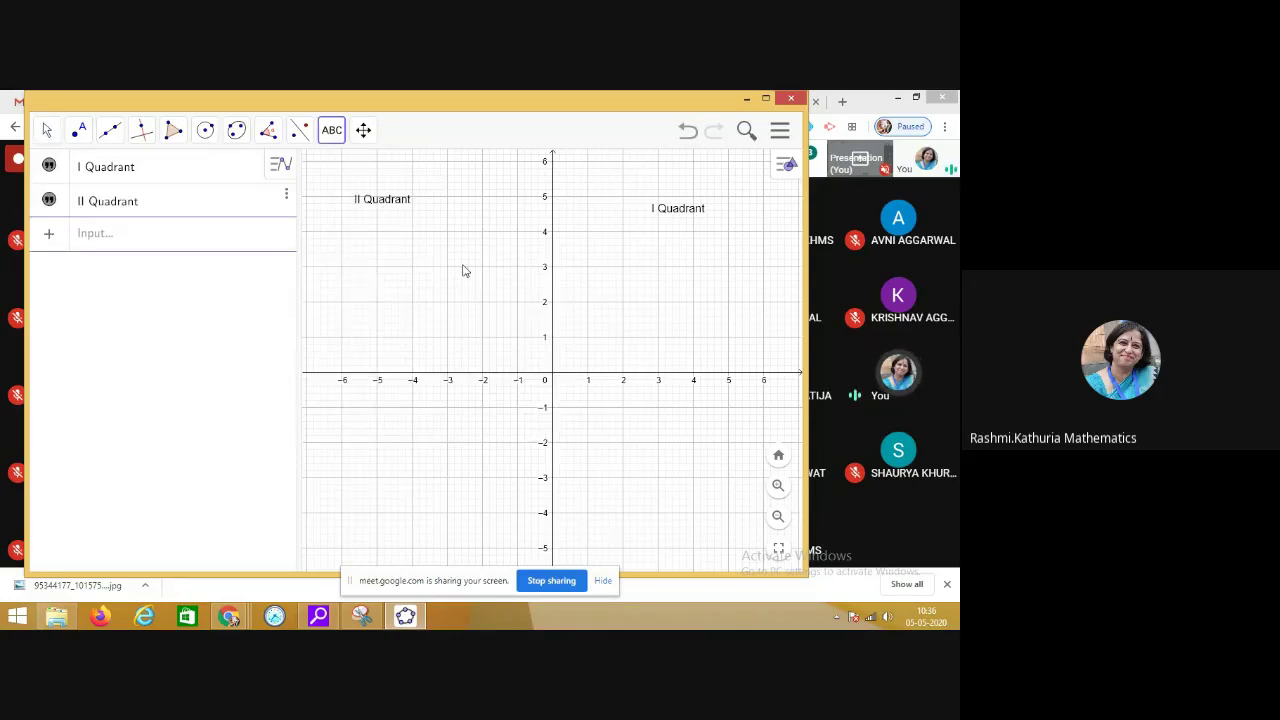
Step: Add the text label "III Quadrant" in the third quadrant, at about (-4, -2)
{"action": "left_click", "coordinate": [412, 437]}
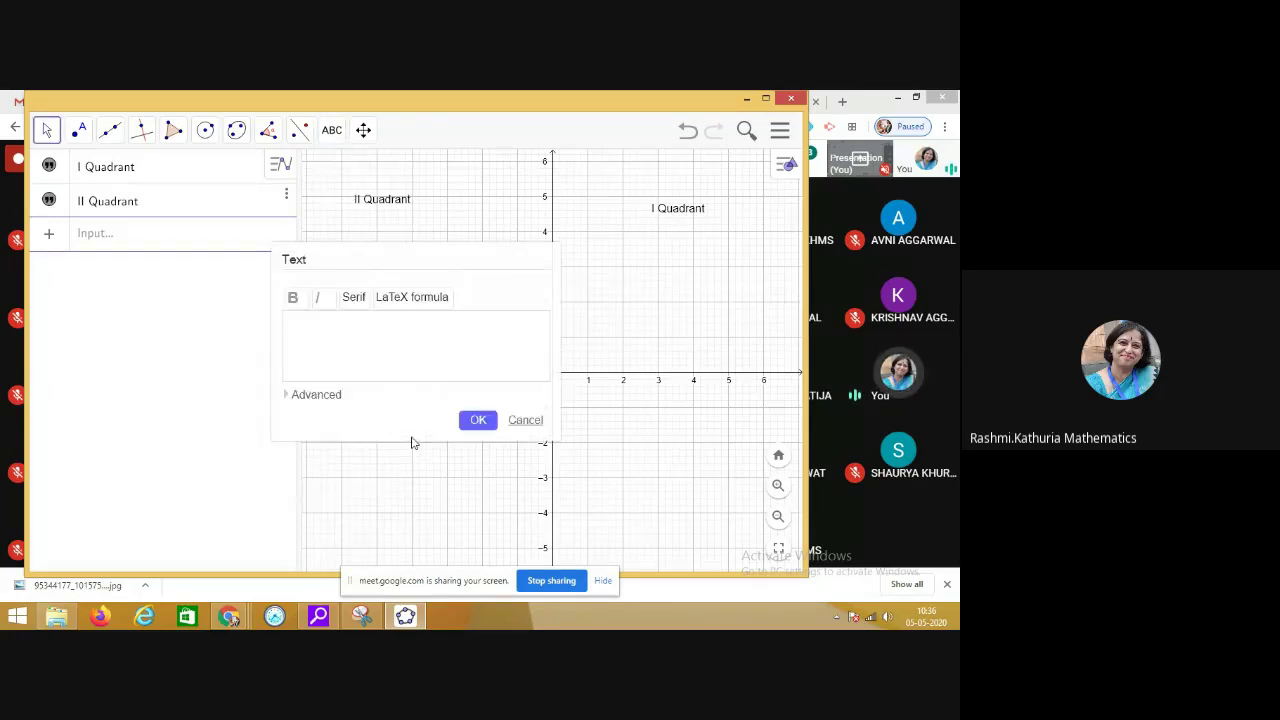
{"action": "type", "text": "III"}
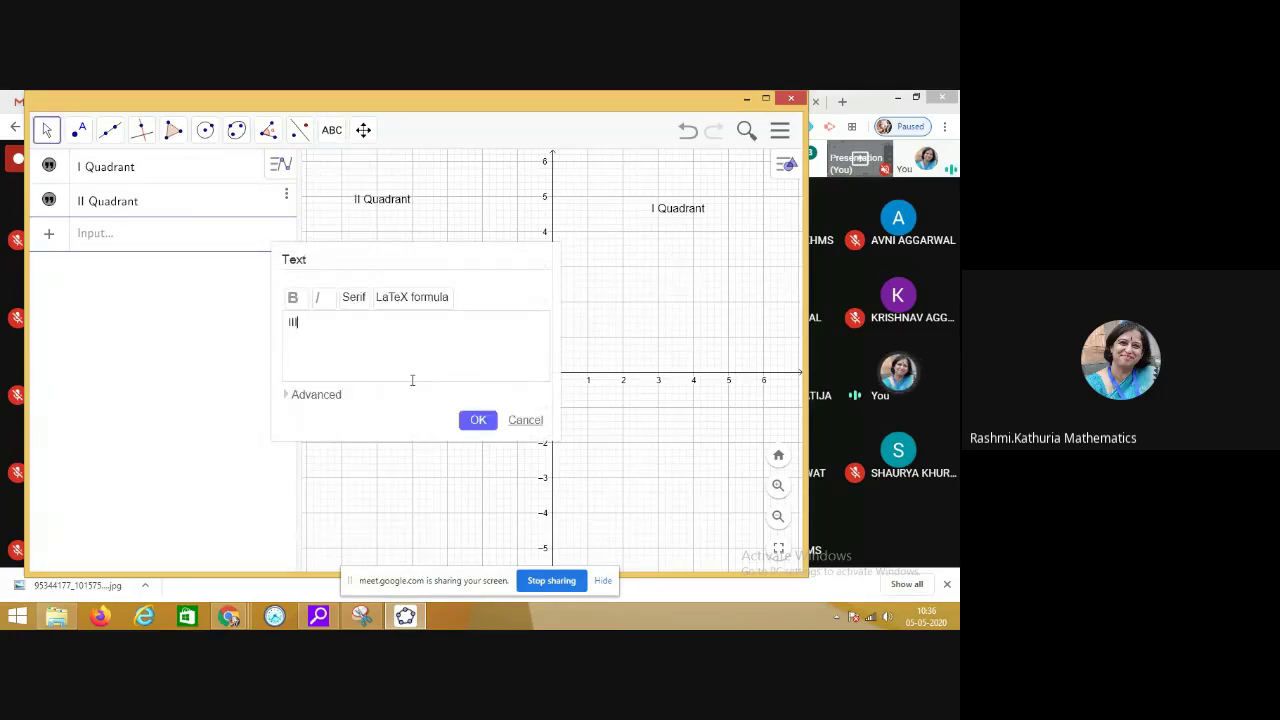
{"action": "type", "text": " Quadrant"}
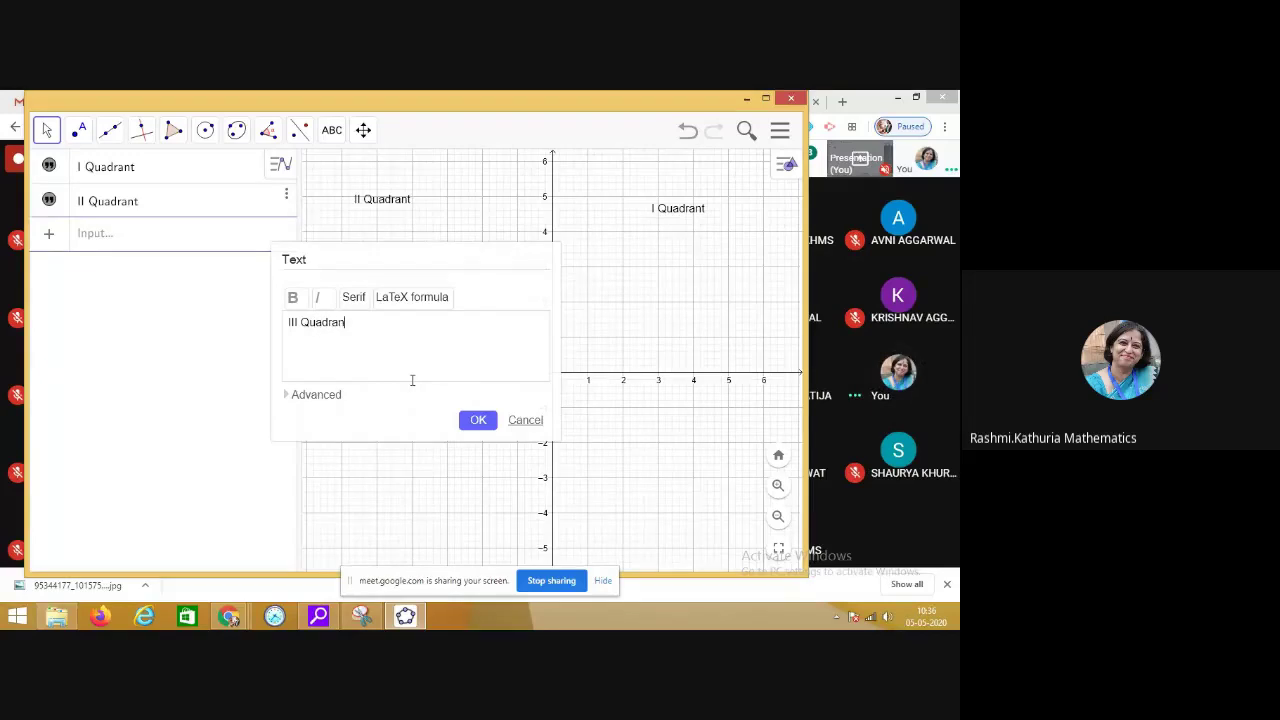
{"action": "left_click", "coordinate": [482, 423]}
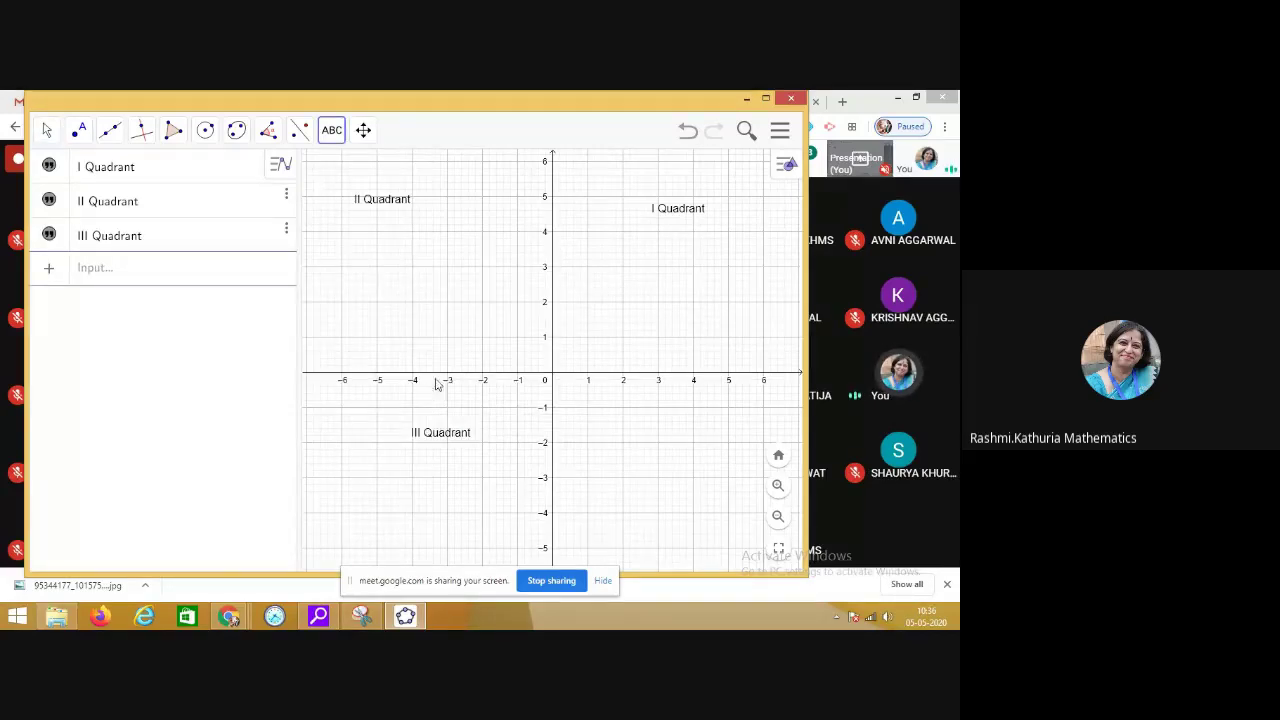
Step: Add the text label "IV Quadrants" in the fourth quadrant, at about (3.5, -2)
{"action": "left_click", "coordinate": [677, 443]}
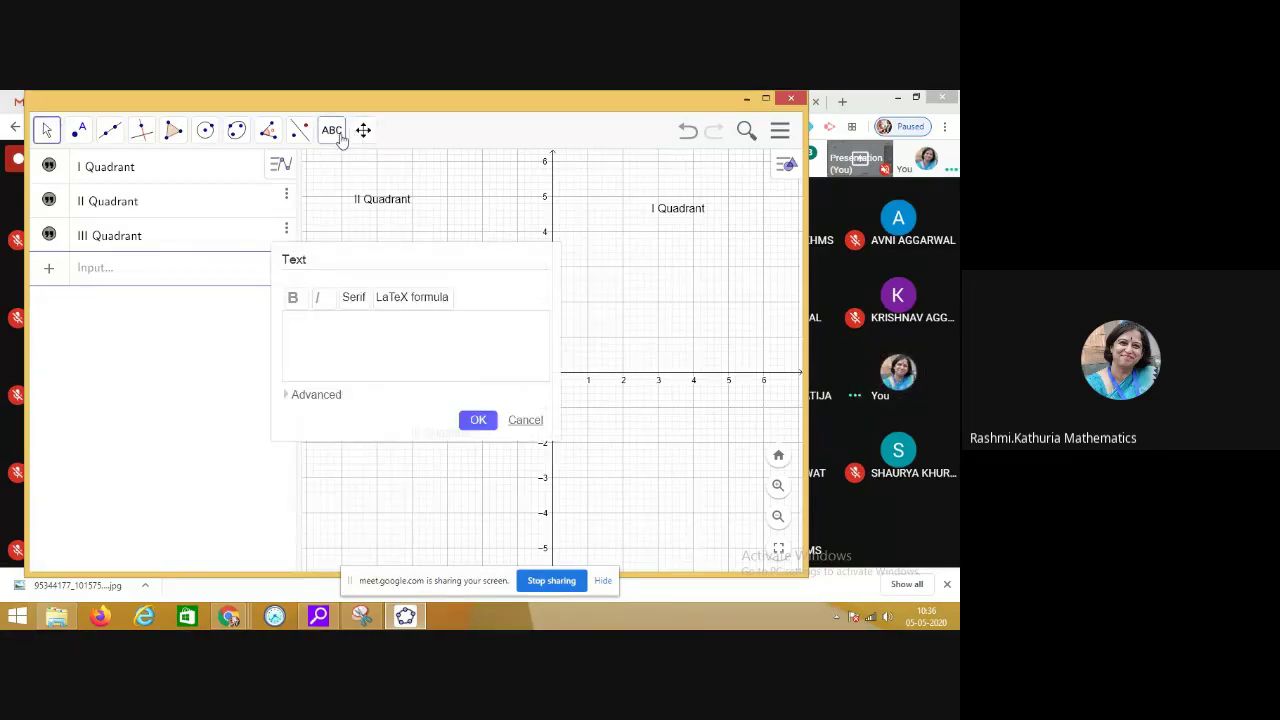
{"action": "type", "text": "IV"}
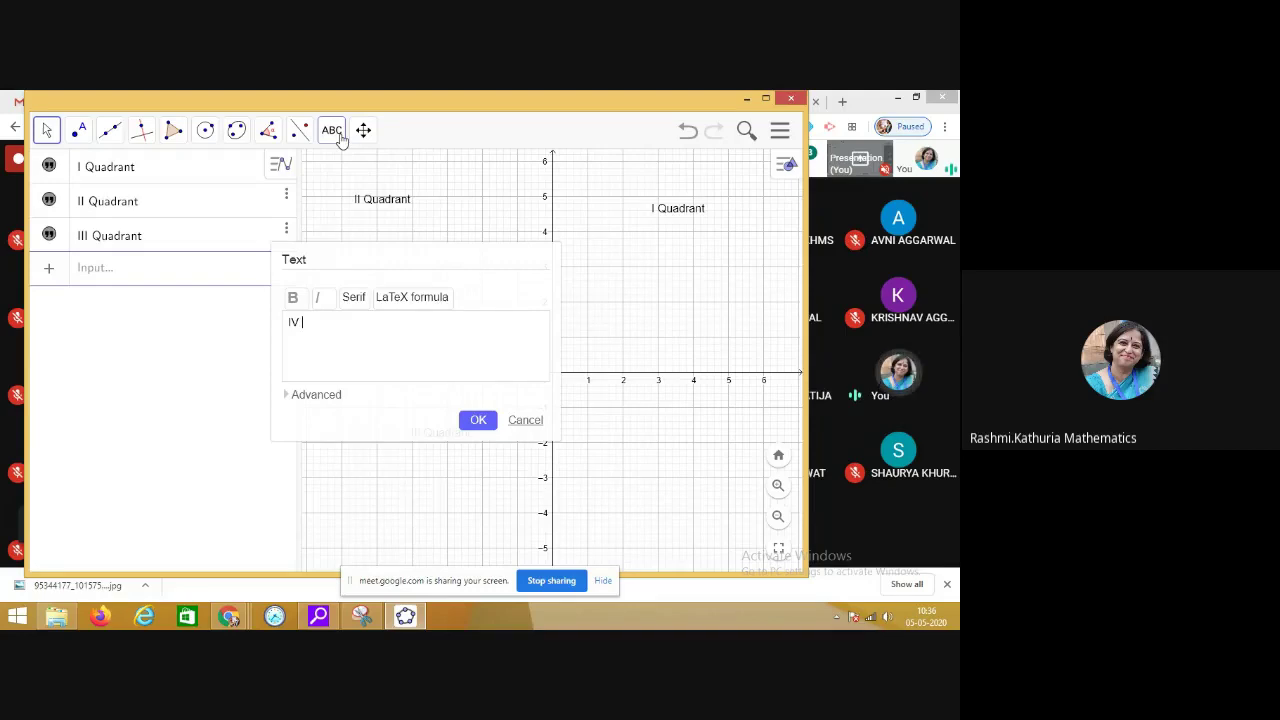
{"action": "type", "text": "q"}
{"action": "key", "text": "BackSpace"}
{"action": "type", "text": "Quad"}
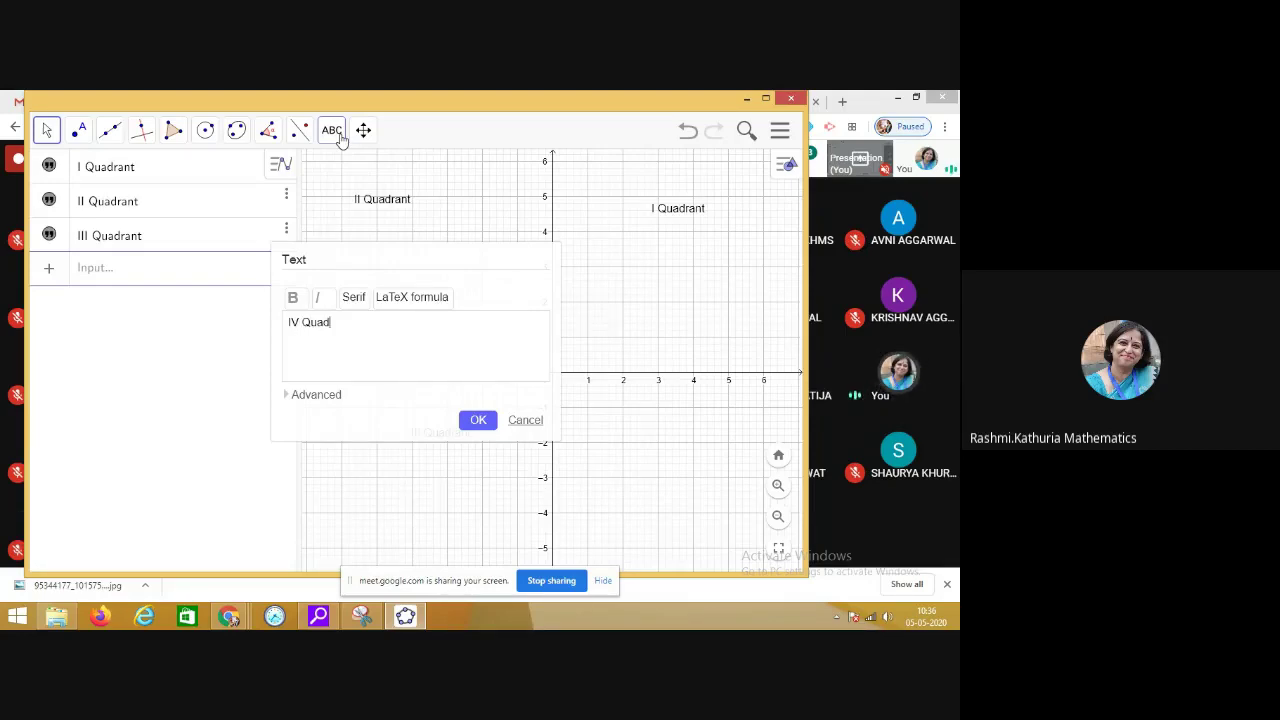
{"action": "type", "text": "rants"}
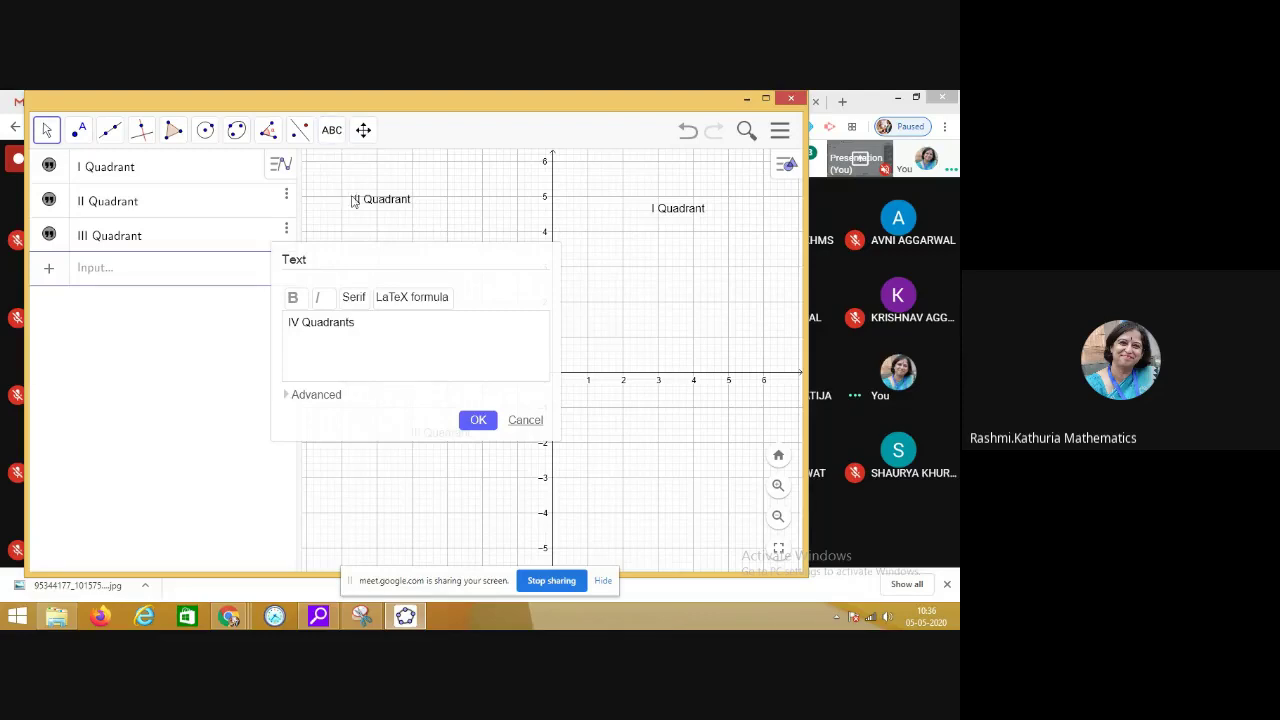
{"action": "left_click", "coordinate": [472, 420]}
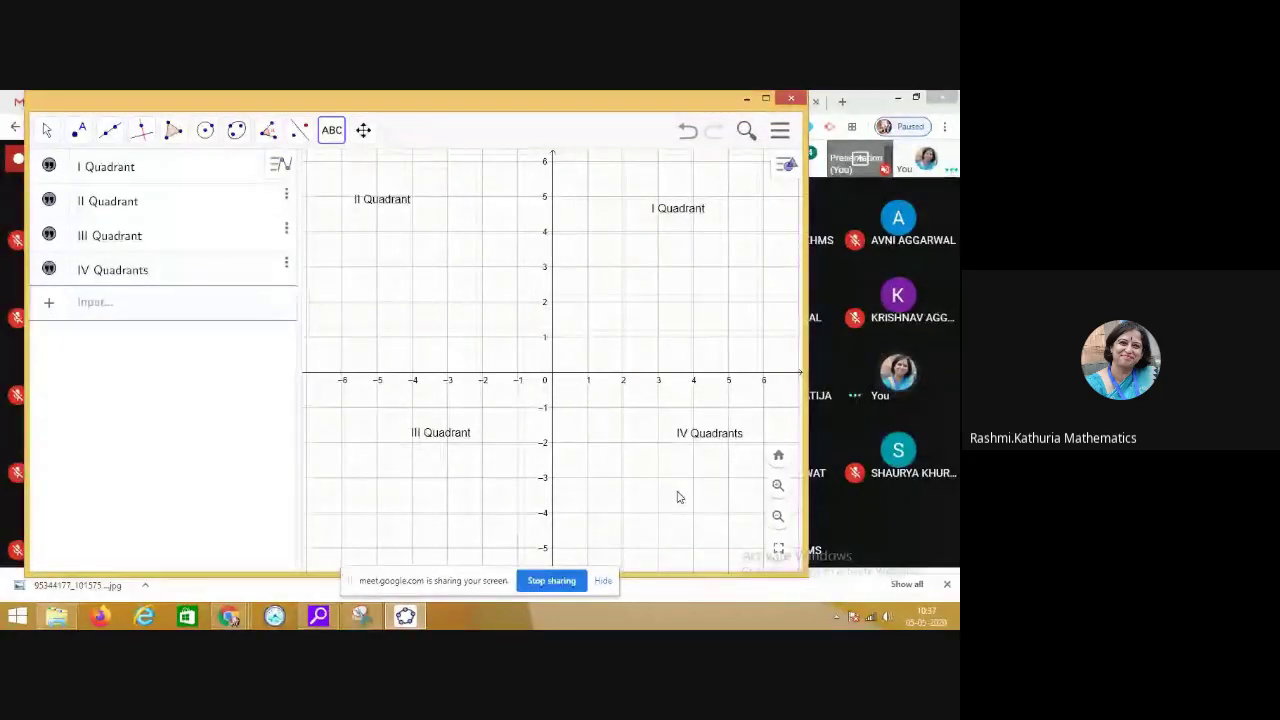
Step: Plot five points in the first quadrant at (2, 3), about (2.6, 2), about (4.3, 3), about (5.2, 1.8) and (4, 1)
{"action": "left_click", "coordinate": [81, 131]}
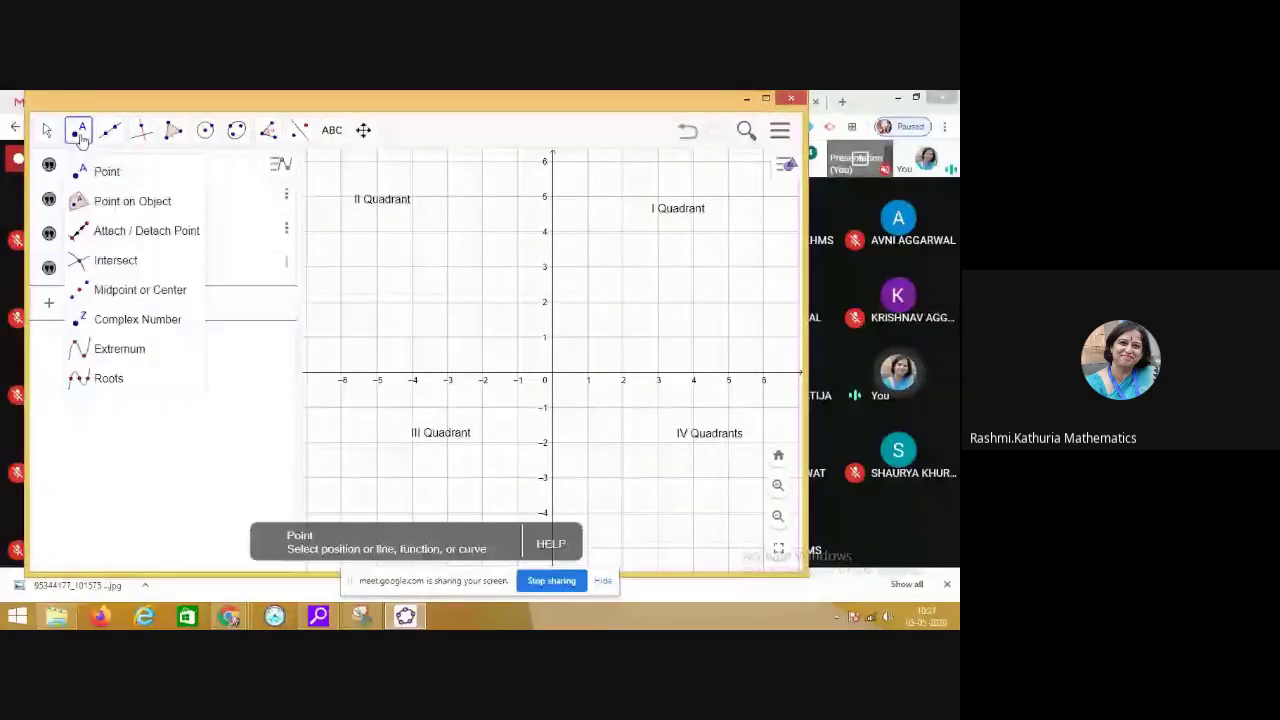
{"action": "left_click", "coordinate": [105, 173]}
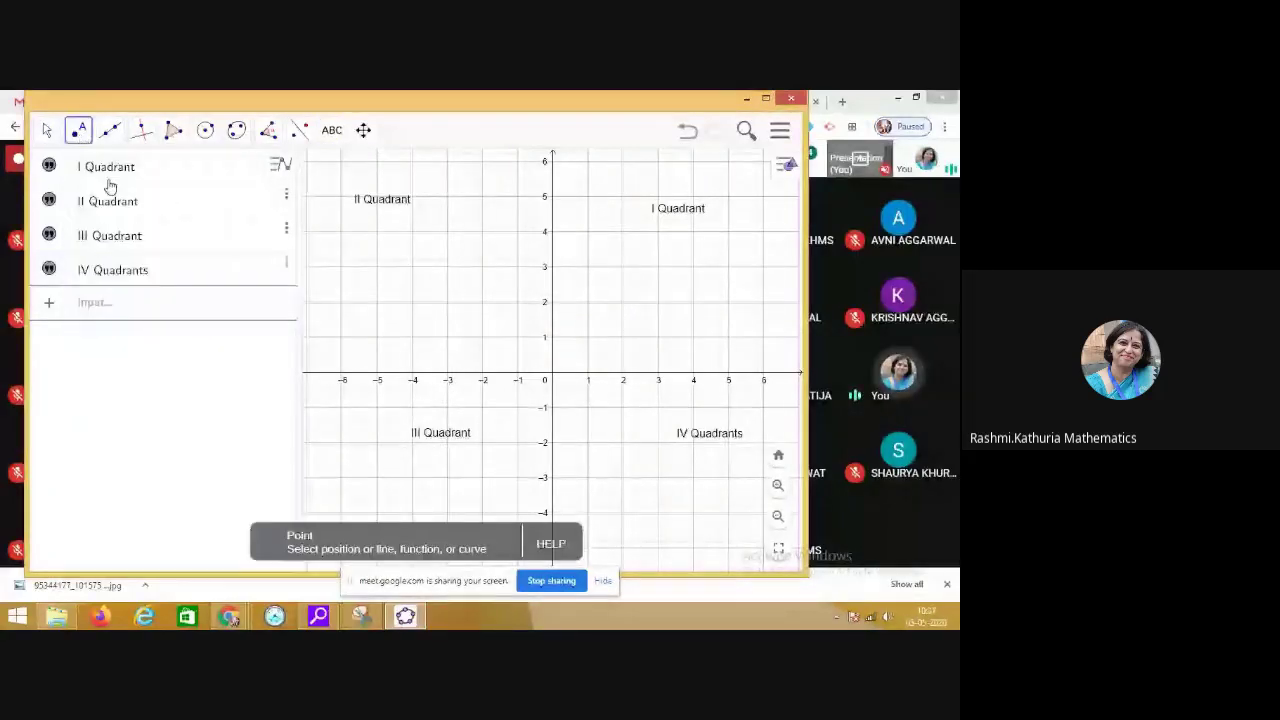
{"action": "left_click", "coordinate": [622, 266]}
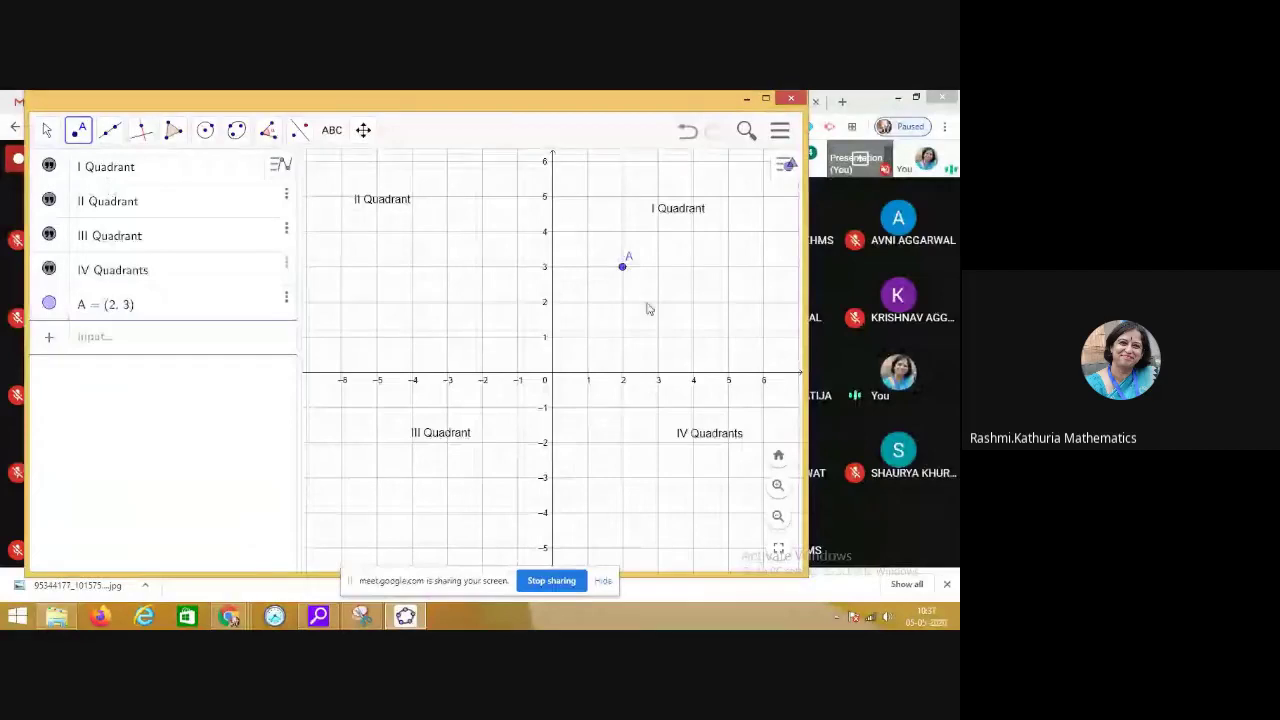
{"action": "left_click", "coordinate": [643, 302]}
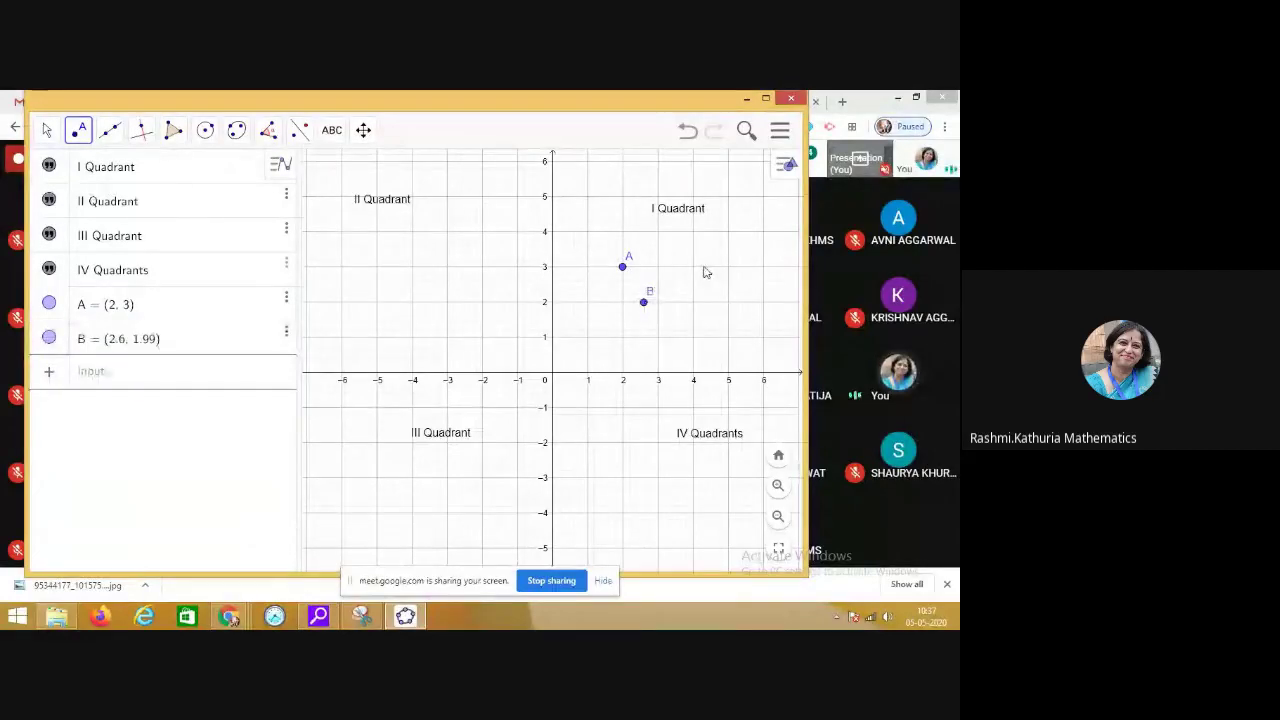
{"action": "left_click", "coordinate": [703, 265]}
{"action": "left_click", "coordinate": [736, 307]}
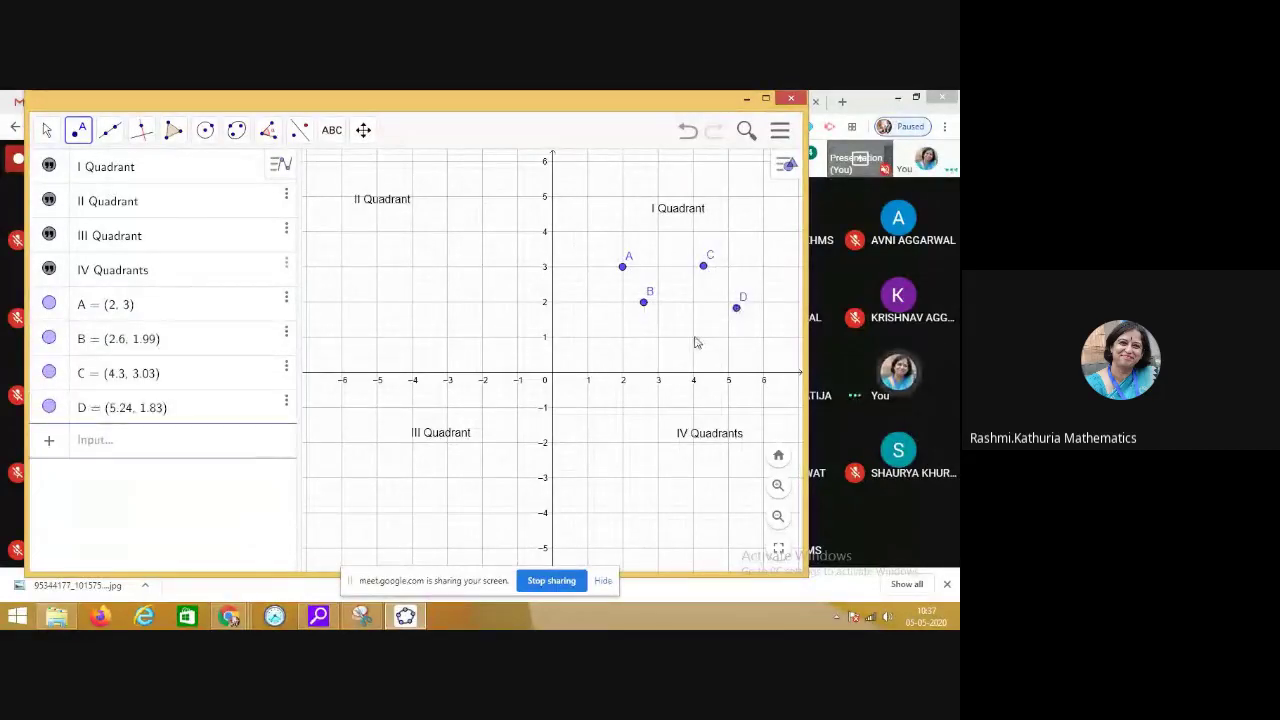
{"action": "left_click", "coordinate": [693, 337]}
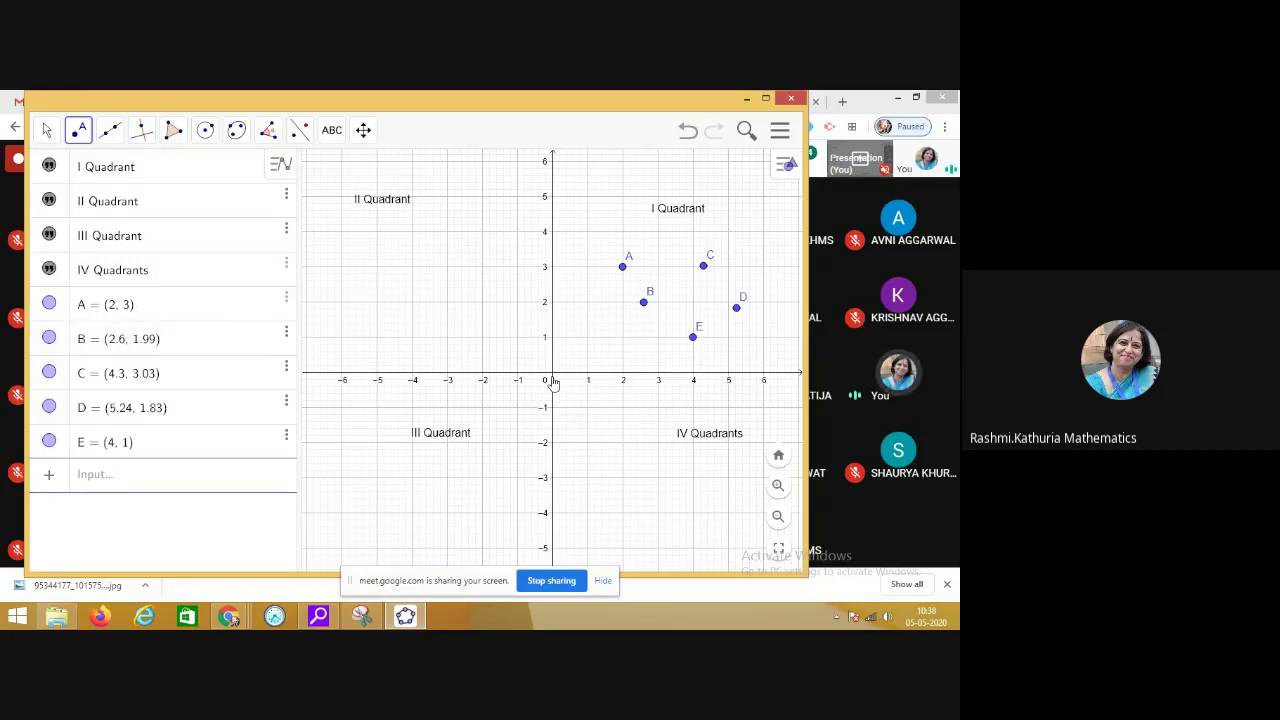
Step: Plot a point at the origin, where the x-axis and y-axis intersect
{"action": "left_click", "coordinate": [82, 134]}
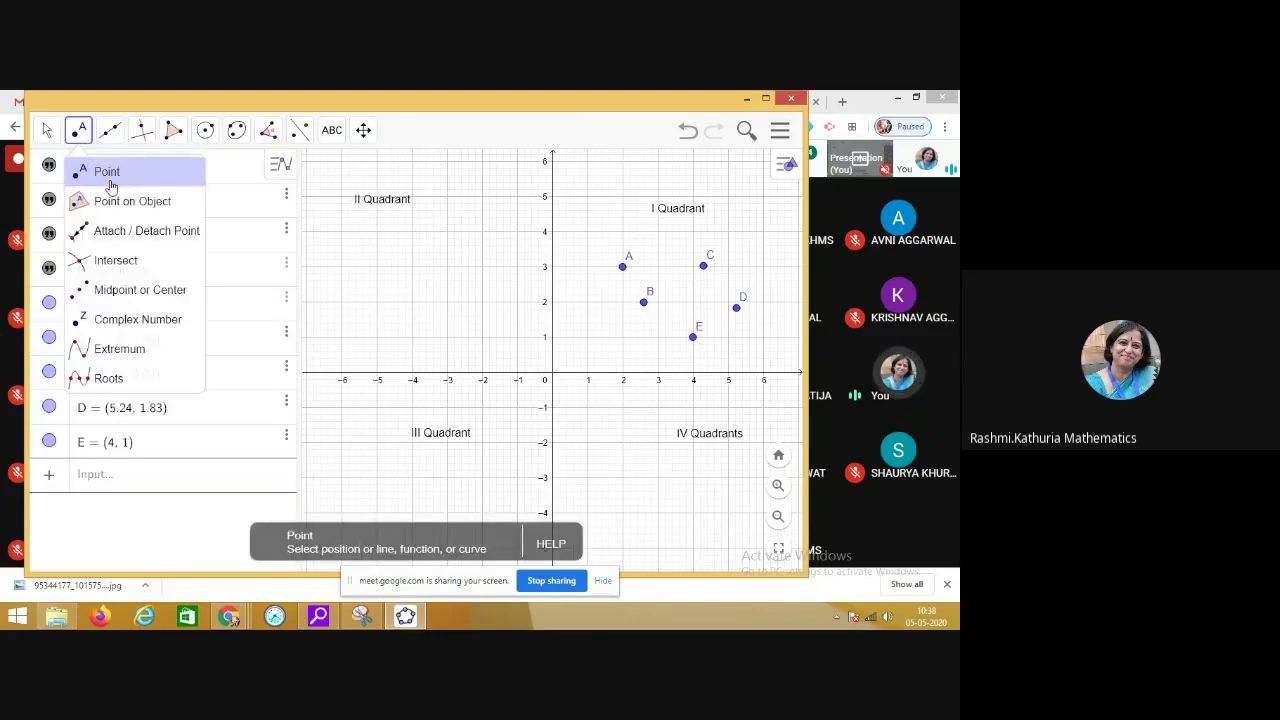
{"action": "left_click", "coordinate": [110, 183]}
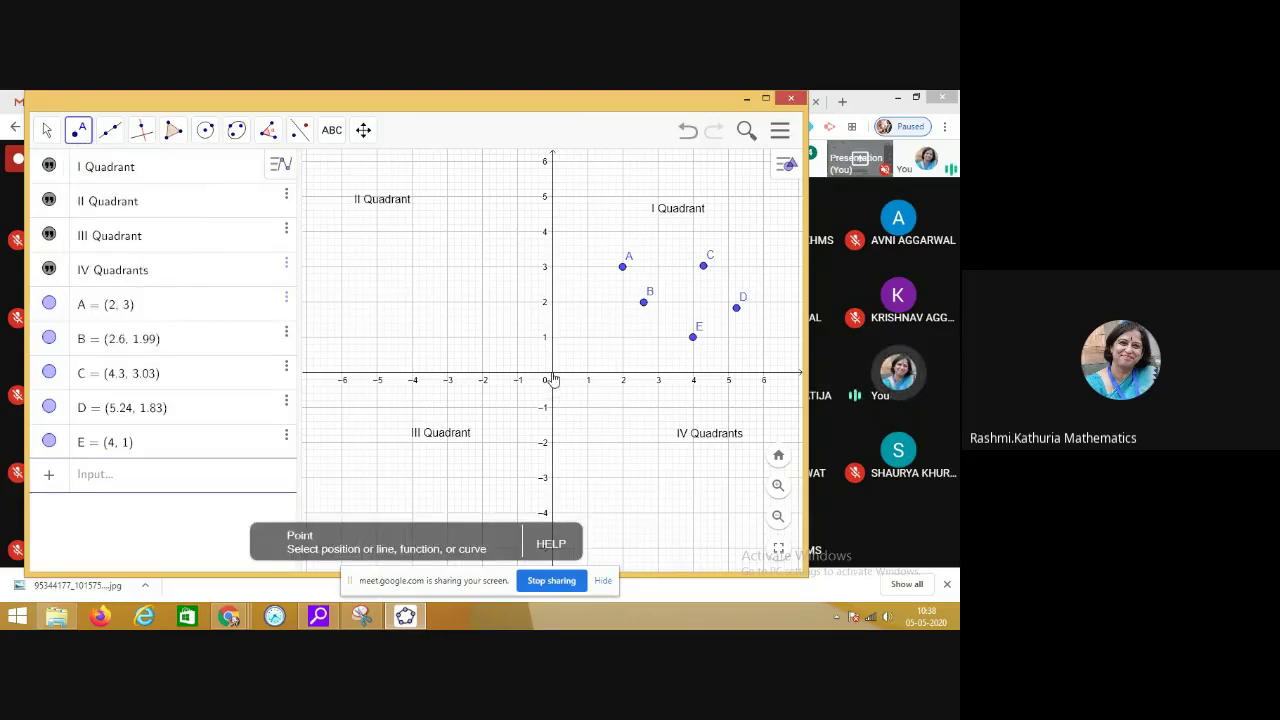
{"action": "left_click", "coordinate": [552, 376]}
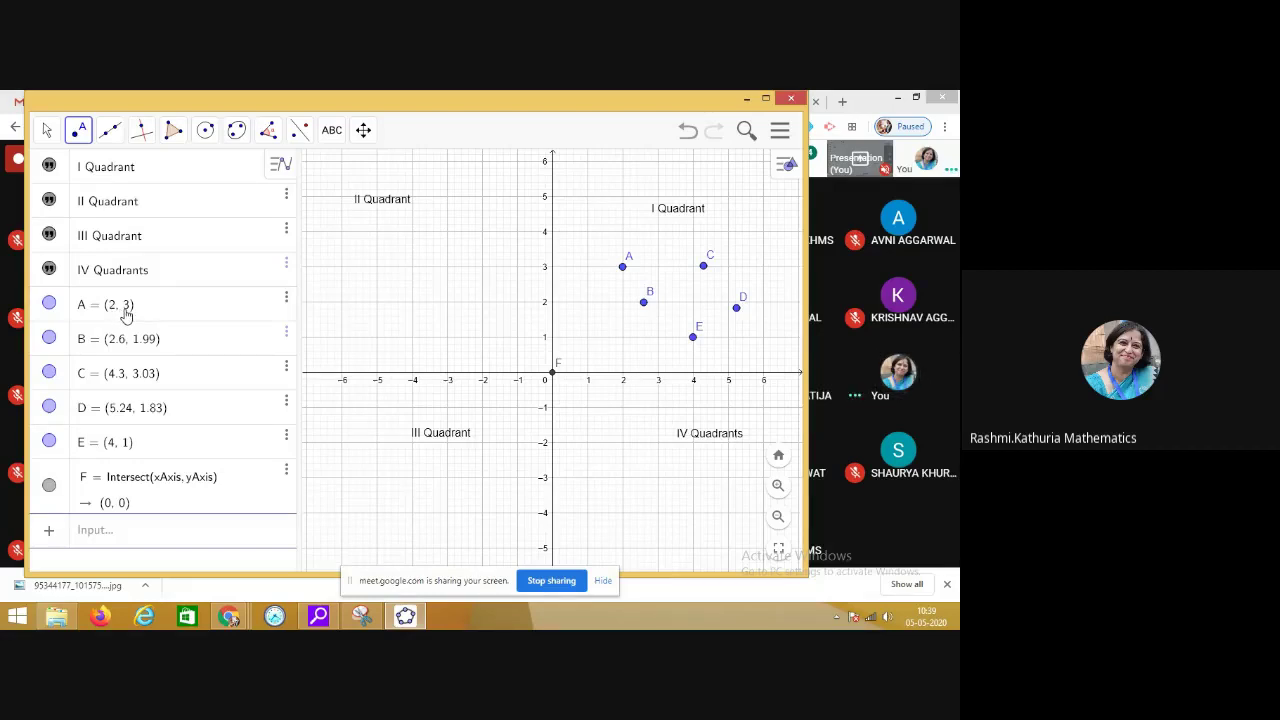
Step: Plot three points in the second quadrant at about (-3.5, 3.8), (-4.1, 3.4) and (-3.3, 2.9)
{"action": "left_click", "coordinate": [79, 130]}
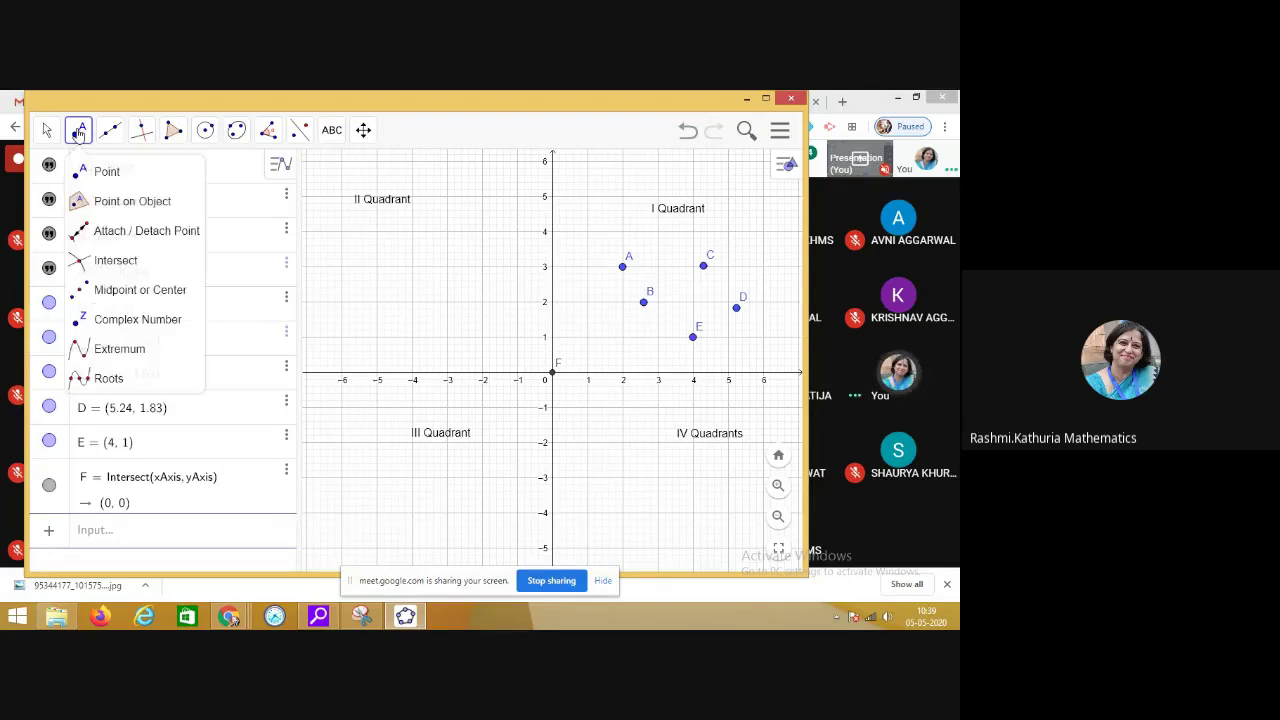
{"action": "left_click", "coordinate": [110, 130]}
{"action": "left_click", "coordinate": [79, 130]}
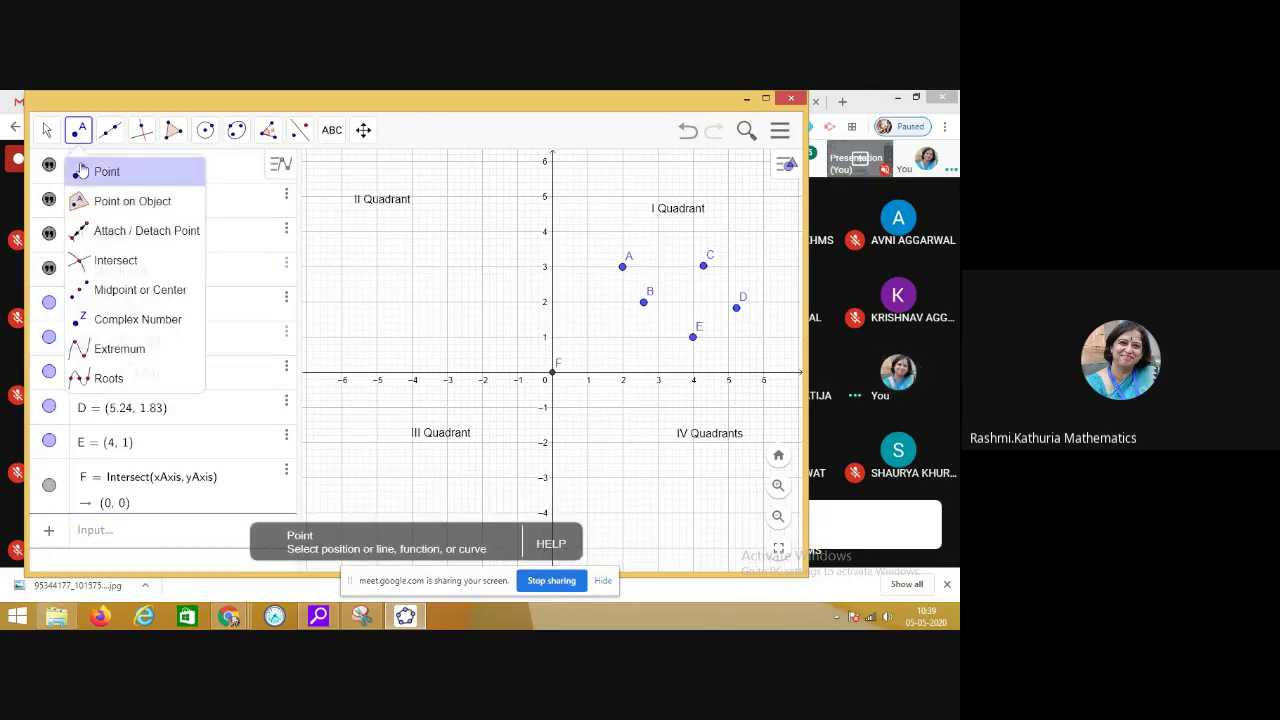
{"action": "left_click", "coordinate": [82, 172]}
{"action": "left_click", "coordinate": [430, 237]}
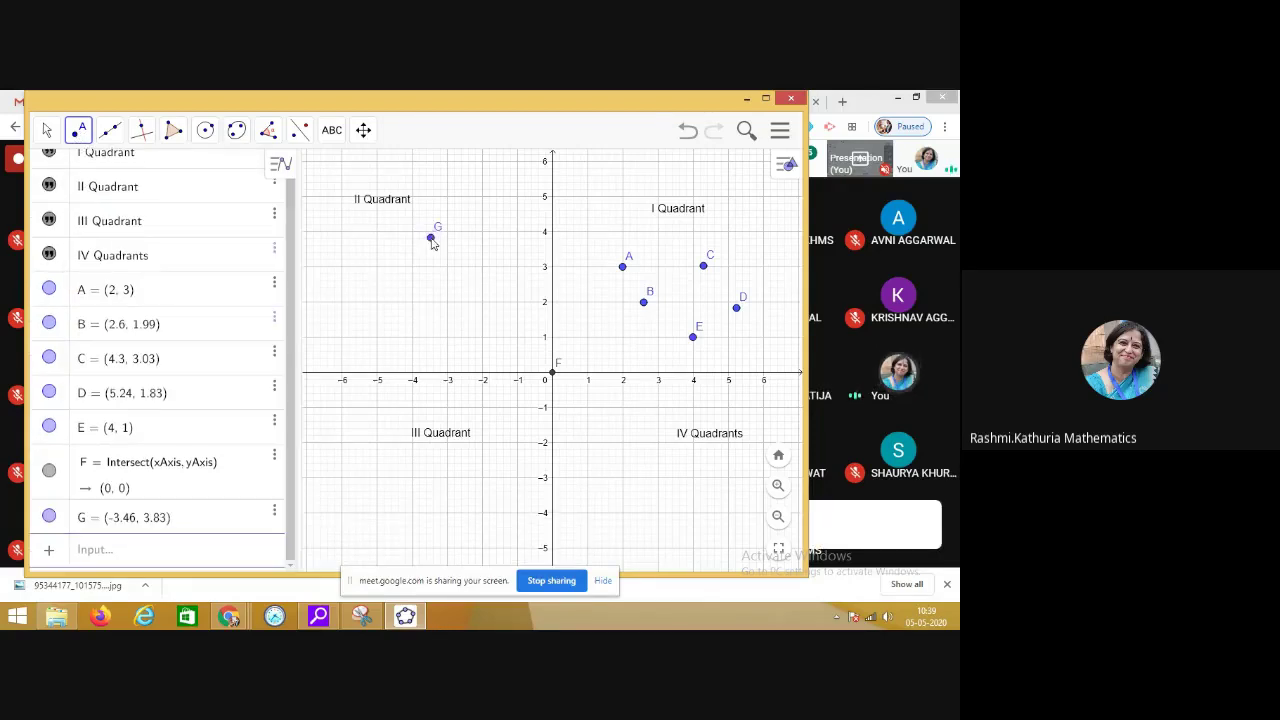
{"action": "left_click", "coordinate": [407, 253]}
{"action": "left_click", "coordinate": [437, 270]}
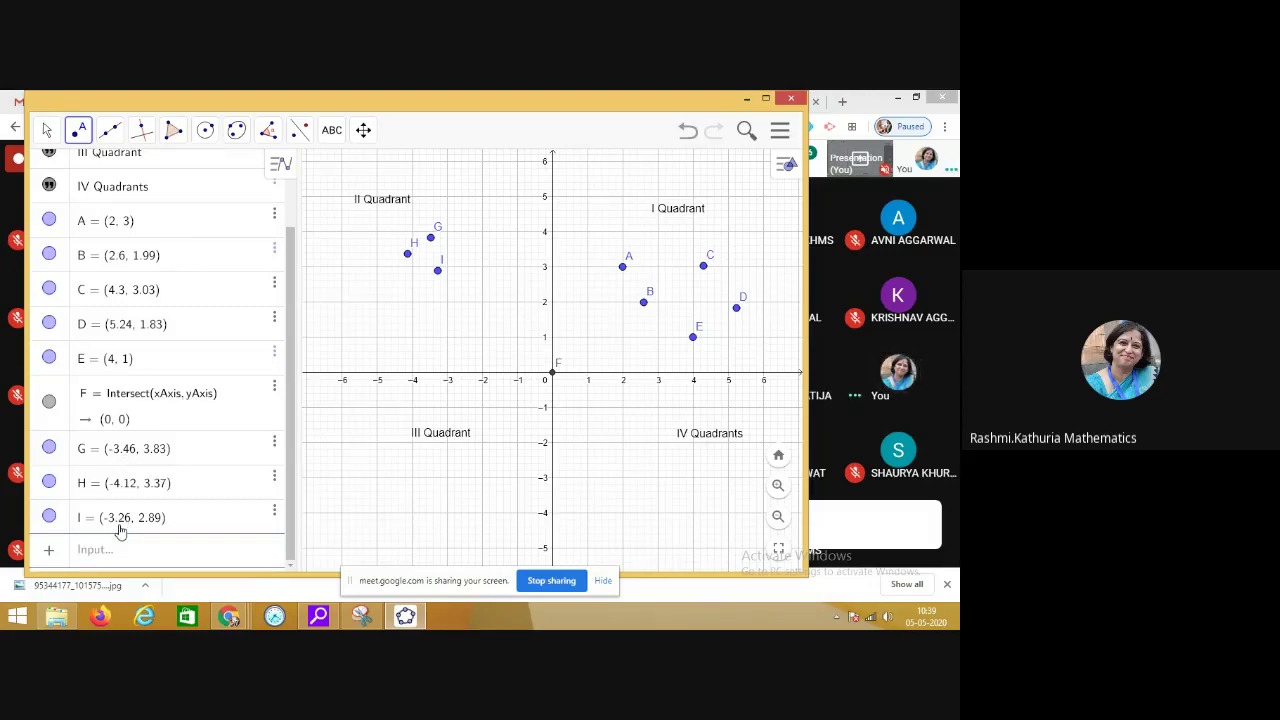
Step: Plot three points in the third quadrant at about (-4.8, -3), (-2.9, -2.3) and (-2.3, -3.7)
{"action": "left_click", "coordinate": [384, 477]}
{"action": "left_click", "coordinate": [450, 454]}
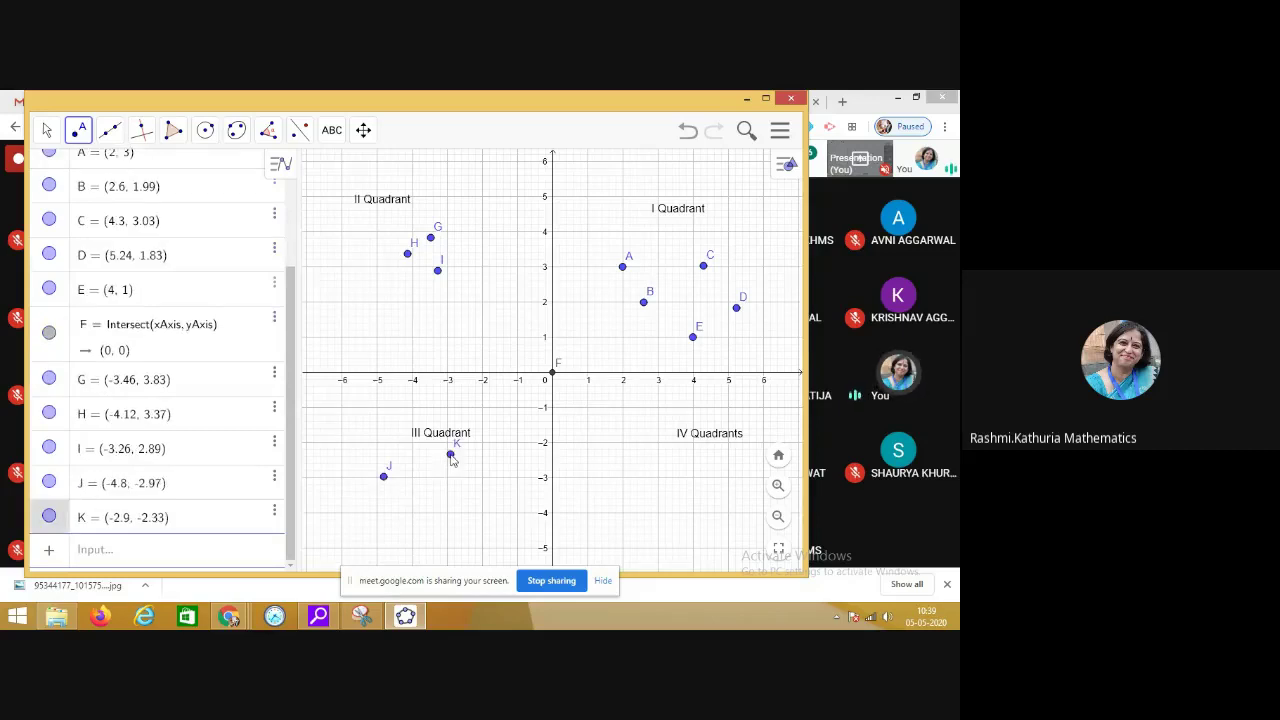
{"action": "left_click", "coordinate": [472, 504]}
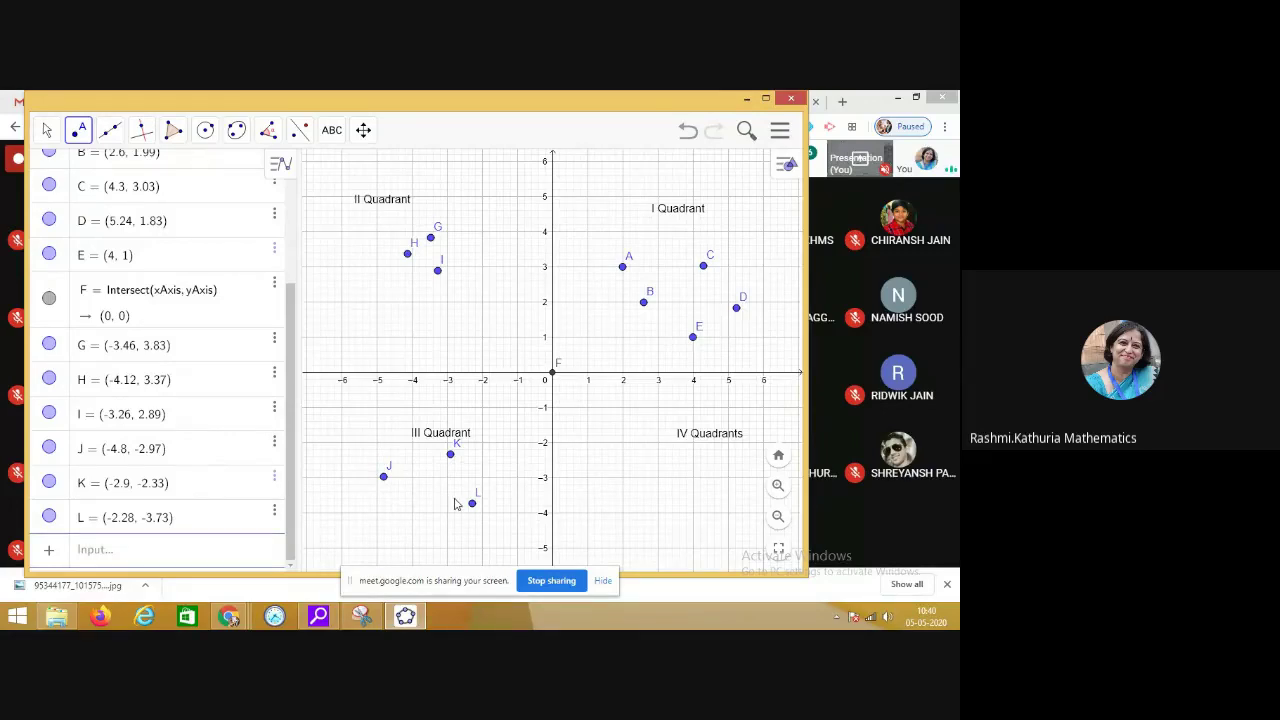
Step: Plot three points in the fourth quadrant at about (3.2, -3.1), (2.5, -1.8) and (1.6, -3)
{"action": "left_click", "coordinate": [665, 482]}
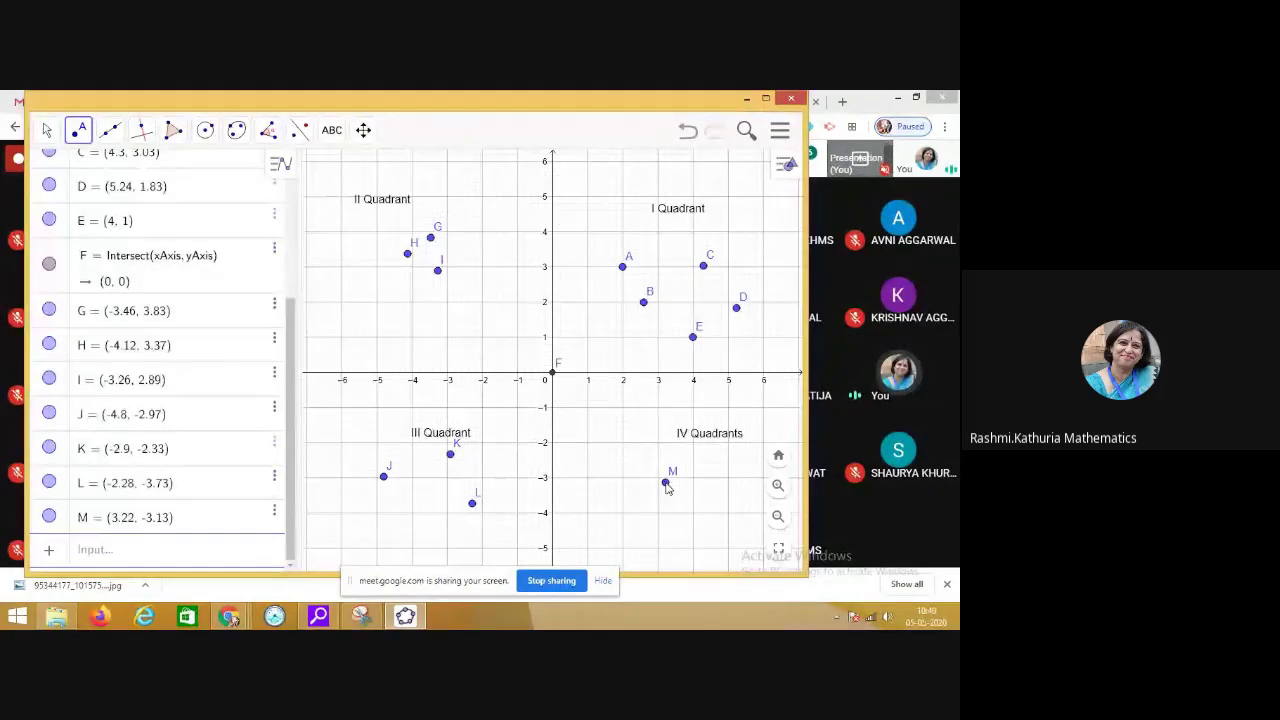
{"action": "left_click", "coordinate": [640, 433]}
{"action": "left_click", "coordinate": [610, 476]}
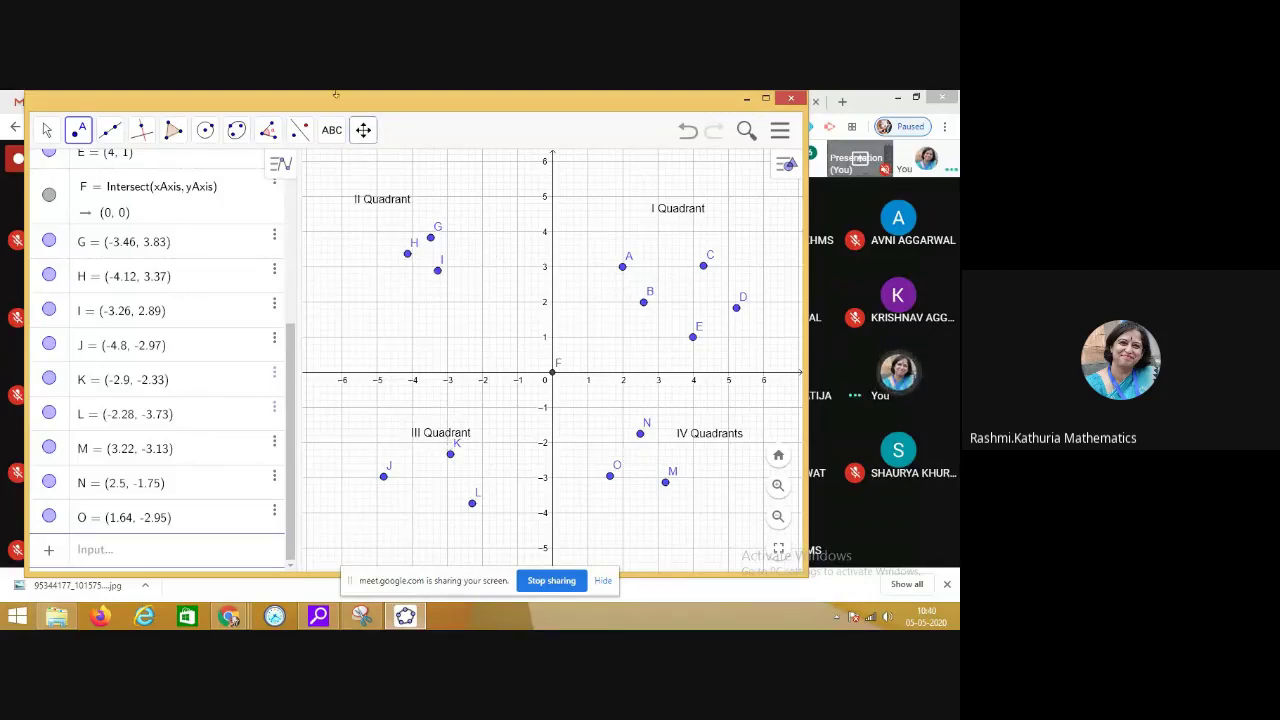
Step: Add the text "(+, +)" above the I Quadrant label to show the coordinate signs
{"action": "left_click", "coordinate": [334, 140]}
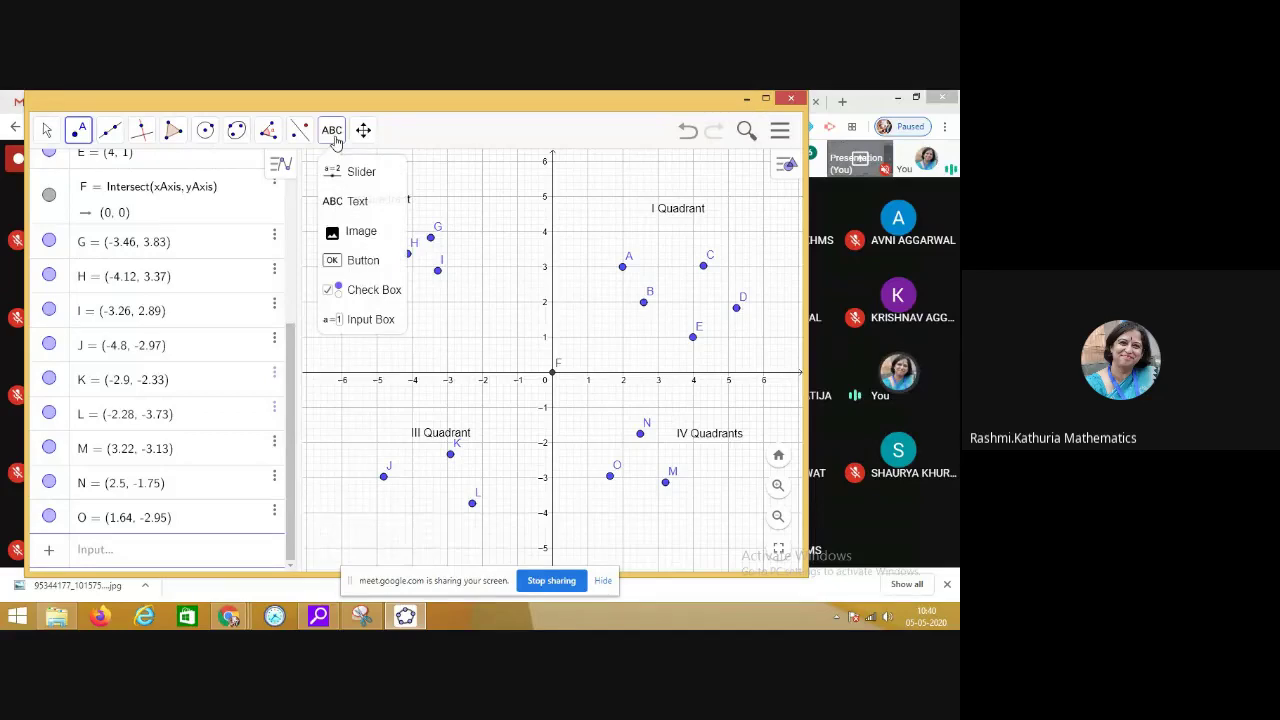
{"action": "left_click", "coordinate": [353, 204]}
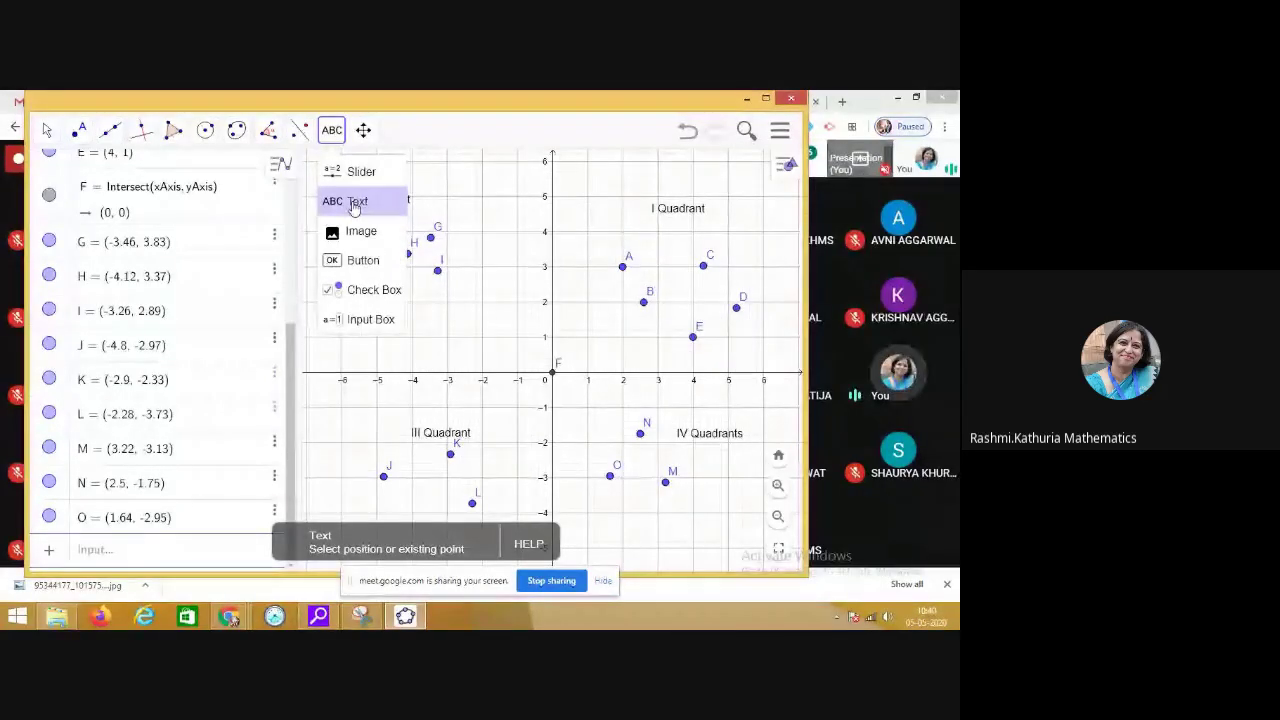
{"action": "left_click", "coordinate": [622, 180]}
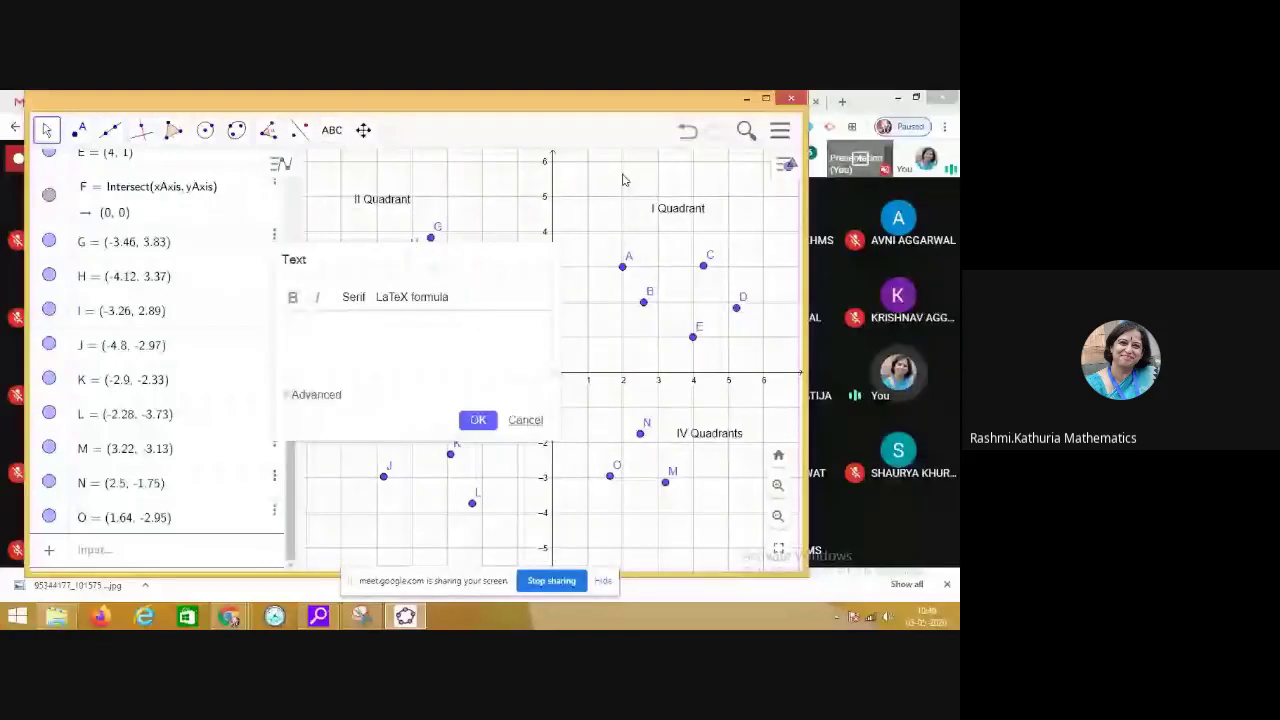
{"action": "type", "text": "(-"}
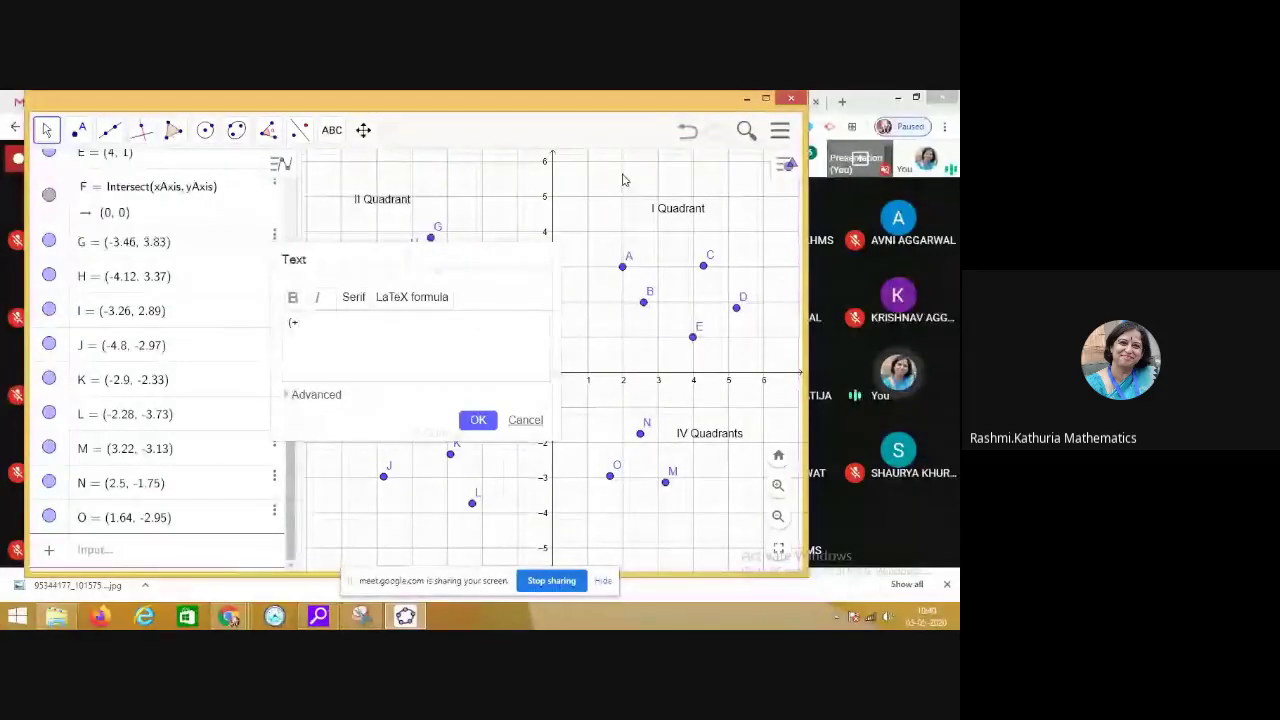
{"action": "type", "text": ", +"}
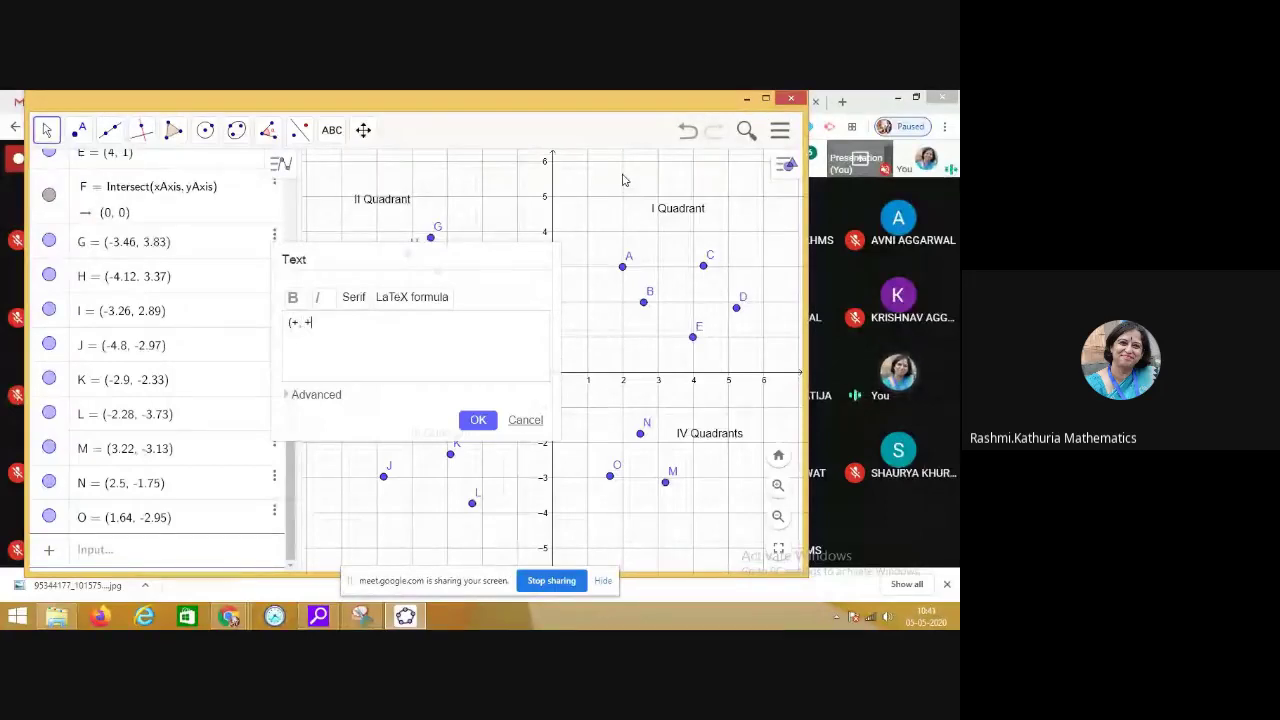
{"action": "type", "text": ")"}
{"action": "left_click", "coordinate": [479, 420]}
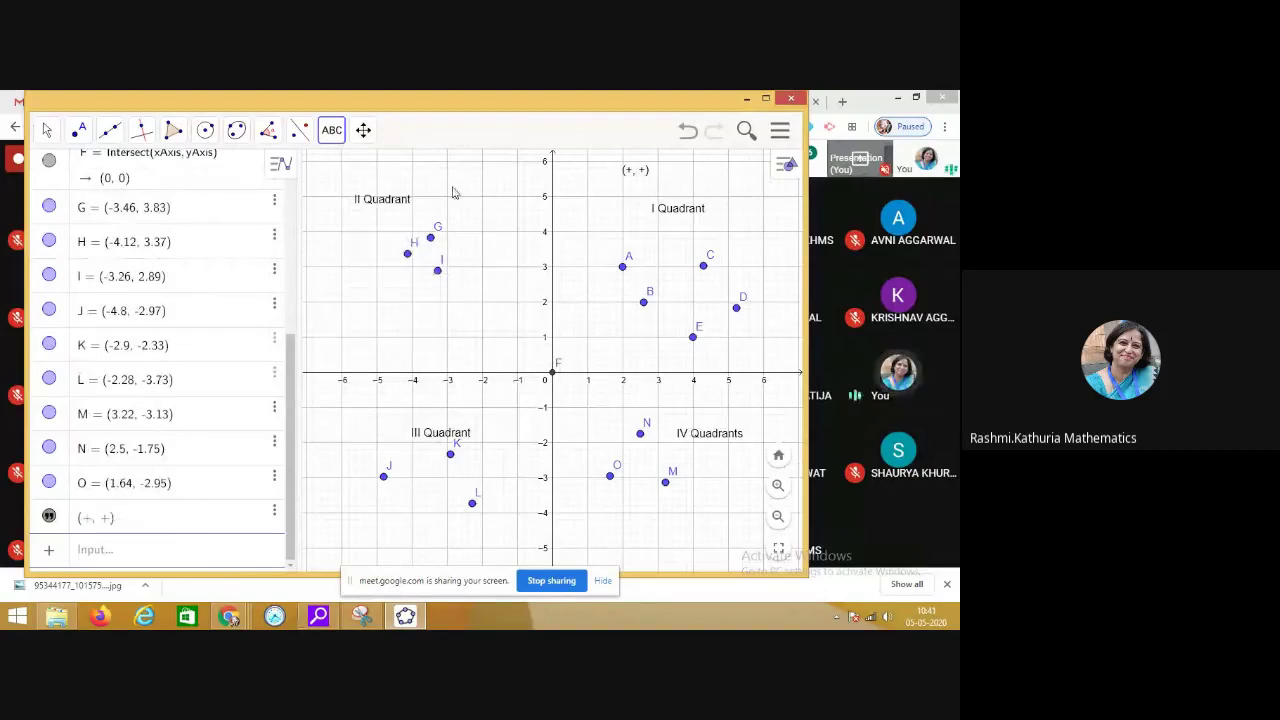
Step: Add the text "(-, +)" above the II Quadrant label
{"action": "left_click", "coordinate": [346, 153]}
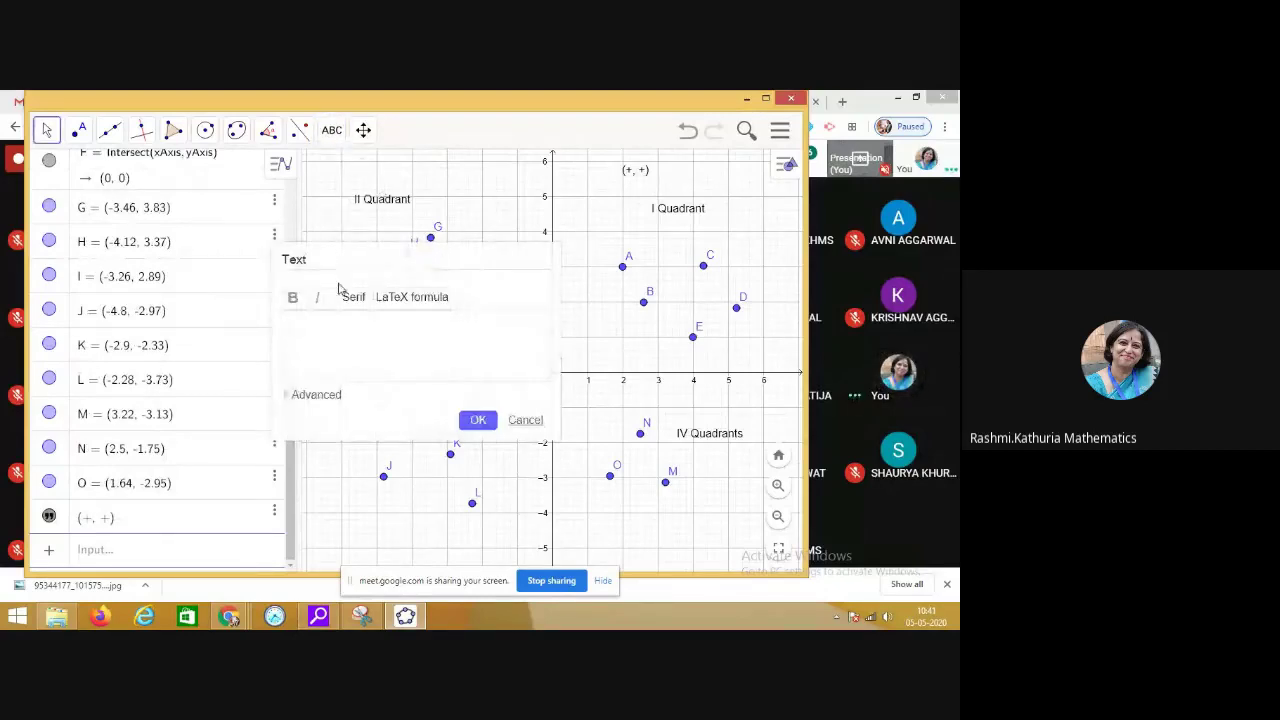
{"action": "left_click", "coordinate": [345, 315]}
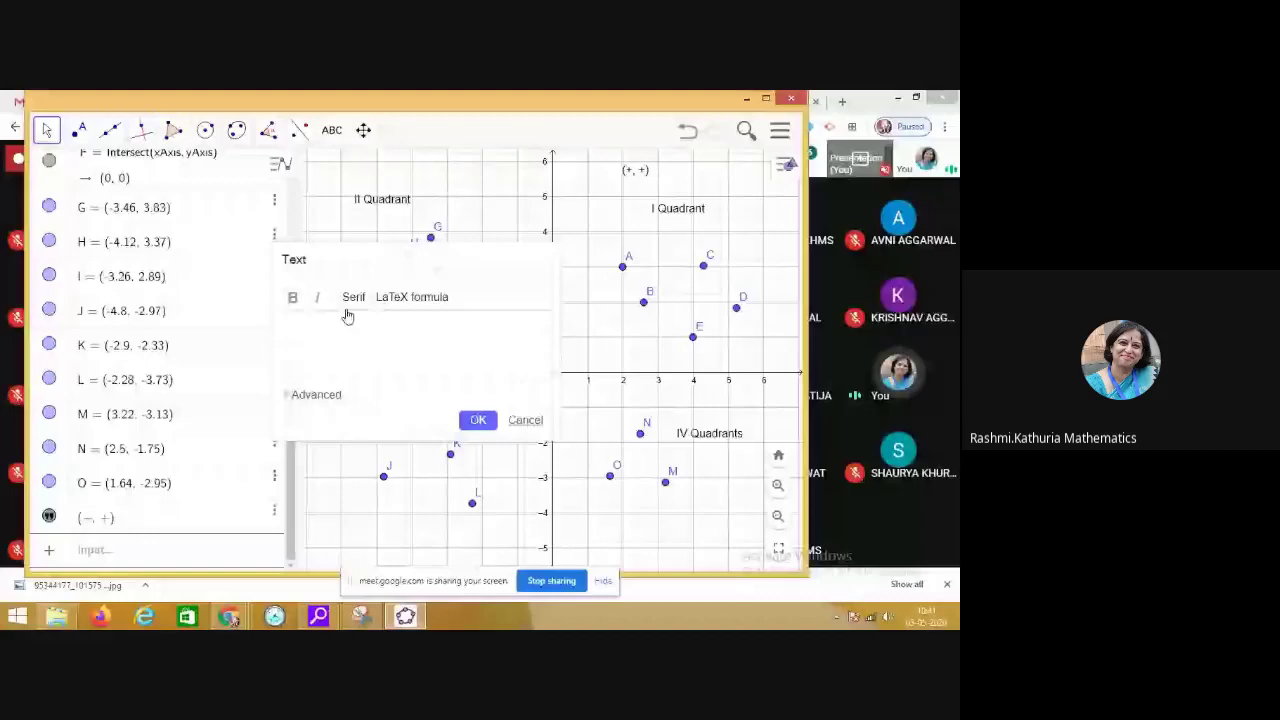
{"action": "type", "text": "(-"}
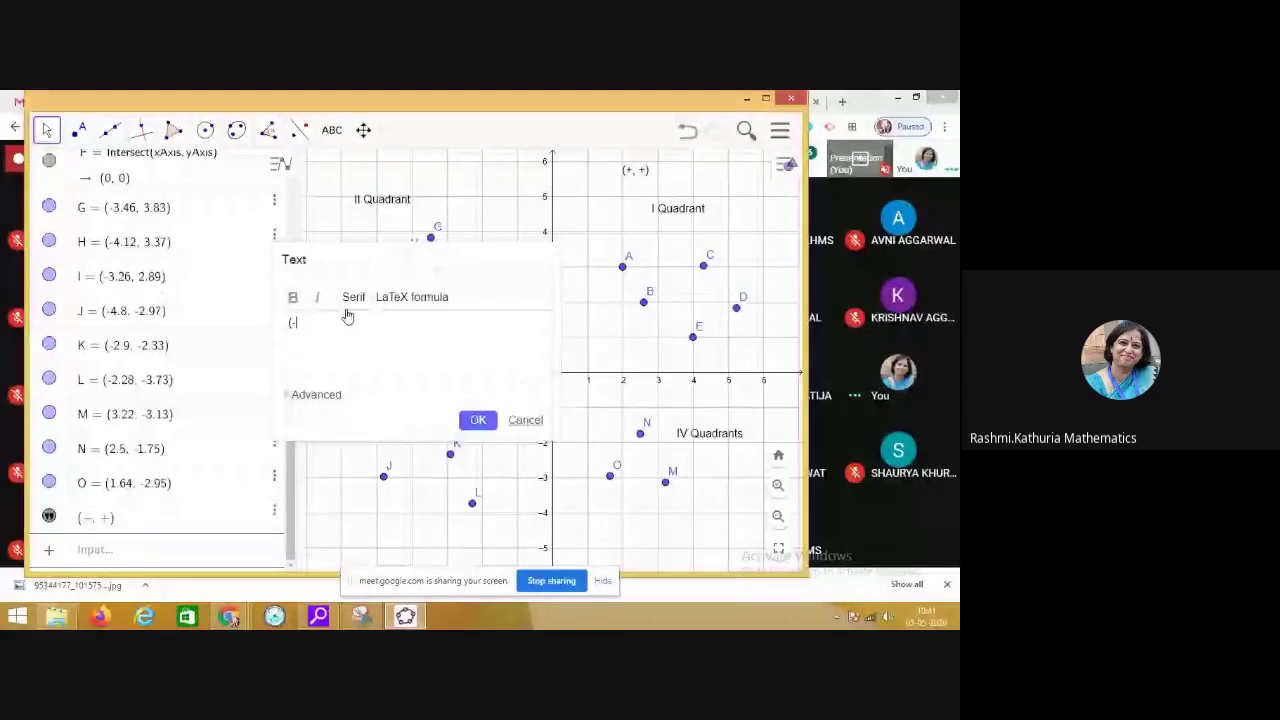
{"action": "type", "text": ", +"}
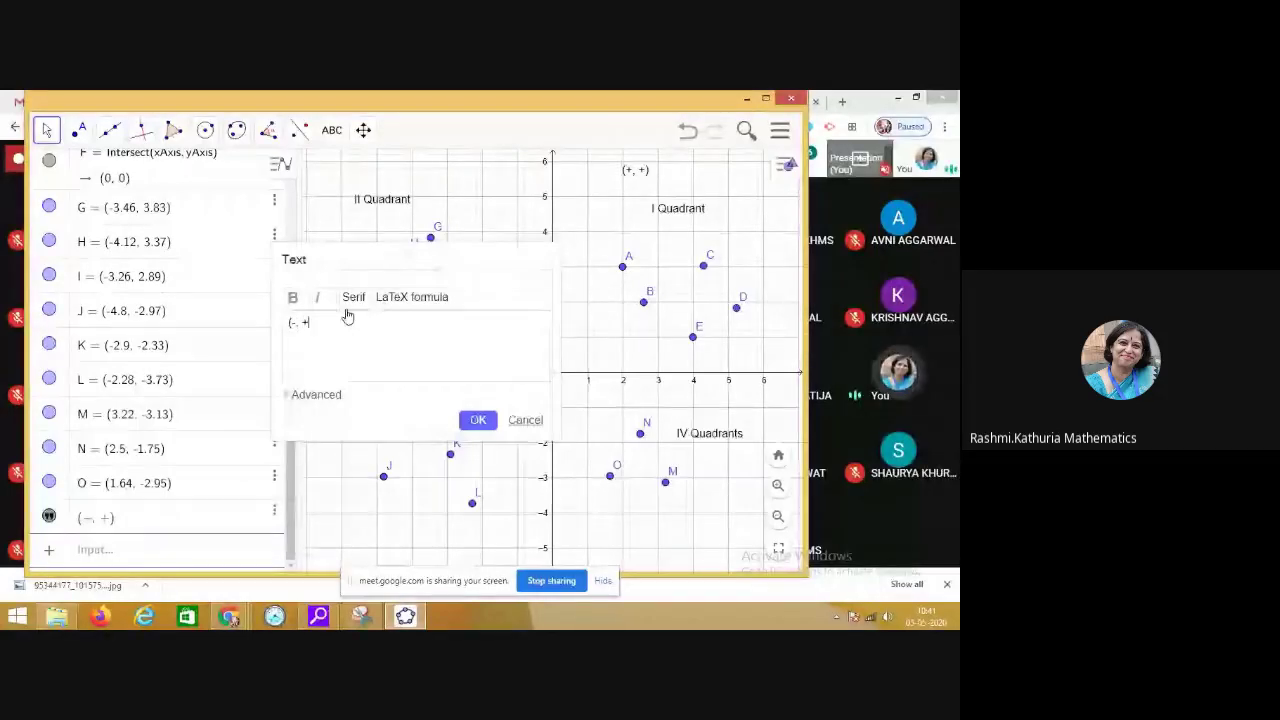
{"action": "type", "text": ")"}
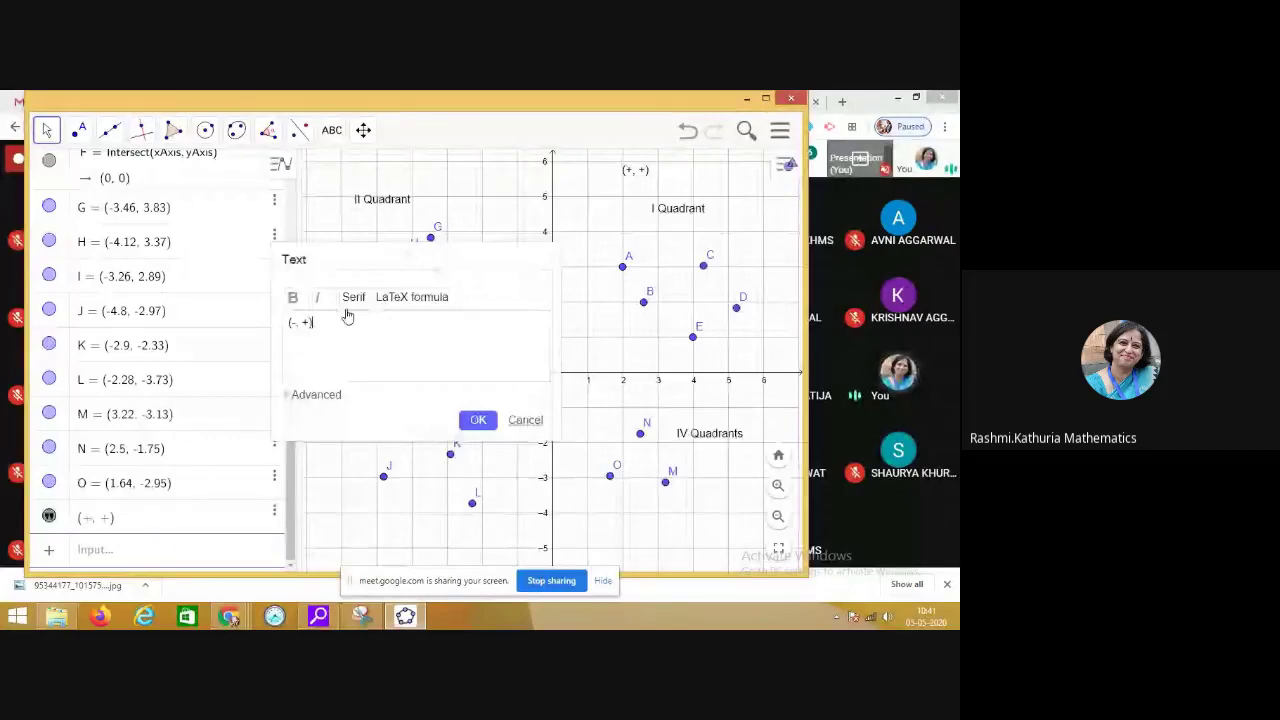
{"action": "left_click", "coordinate": [477, 425]}
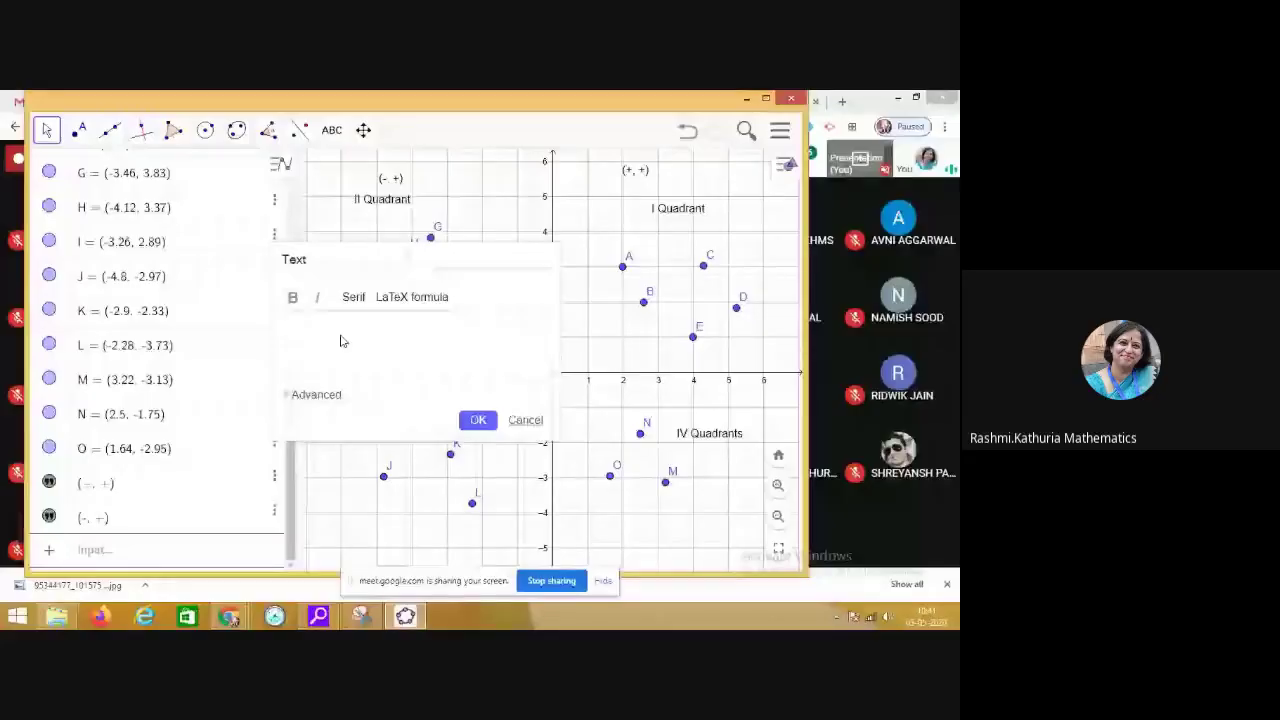
Step: Add the text "(-, -)" below the III Quadrant label and "(+, -)" below the IV Quadrants label
{"action": "type", "text": "(-"}
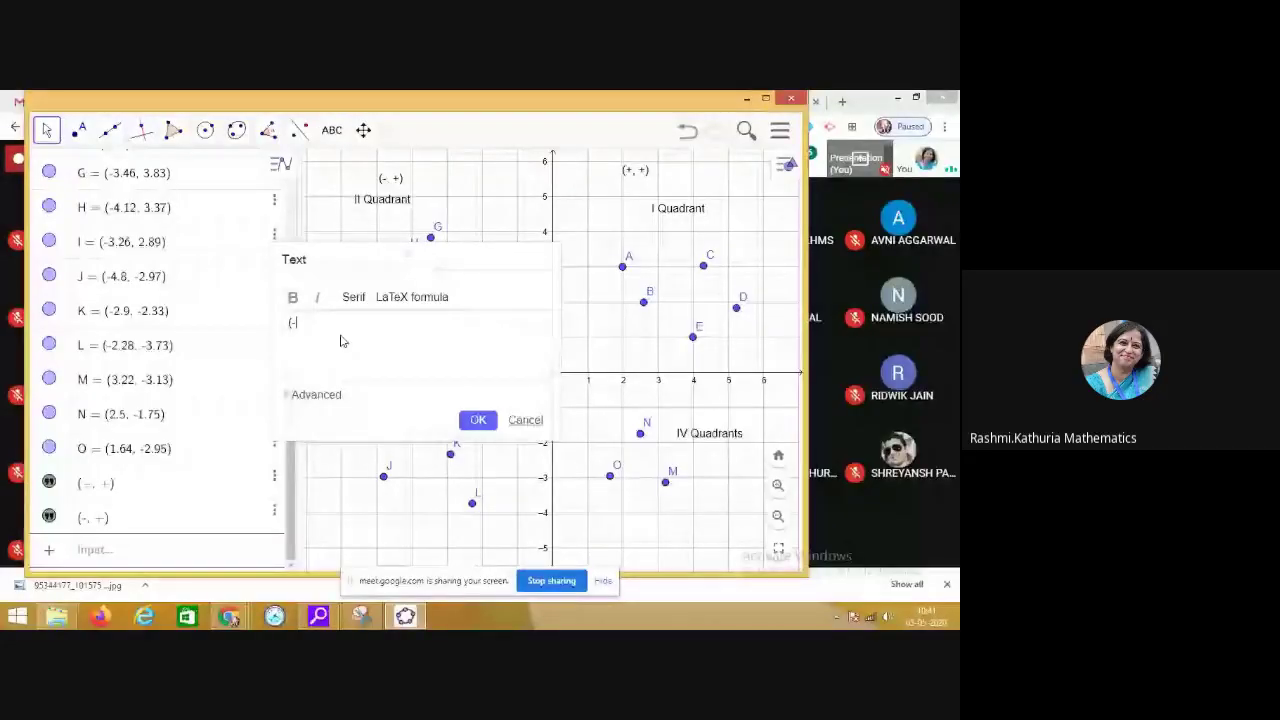
{"action": "type", "text": ","}
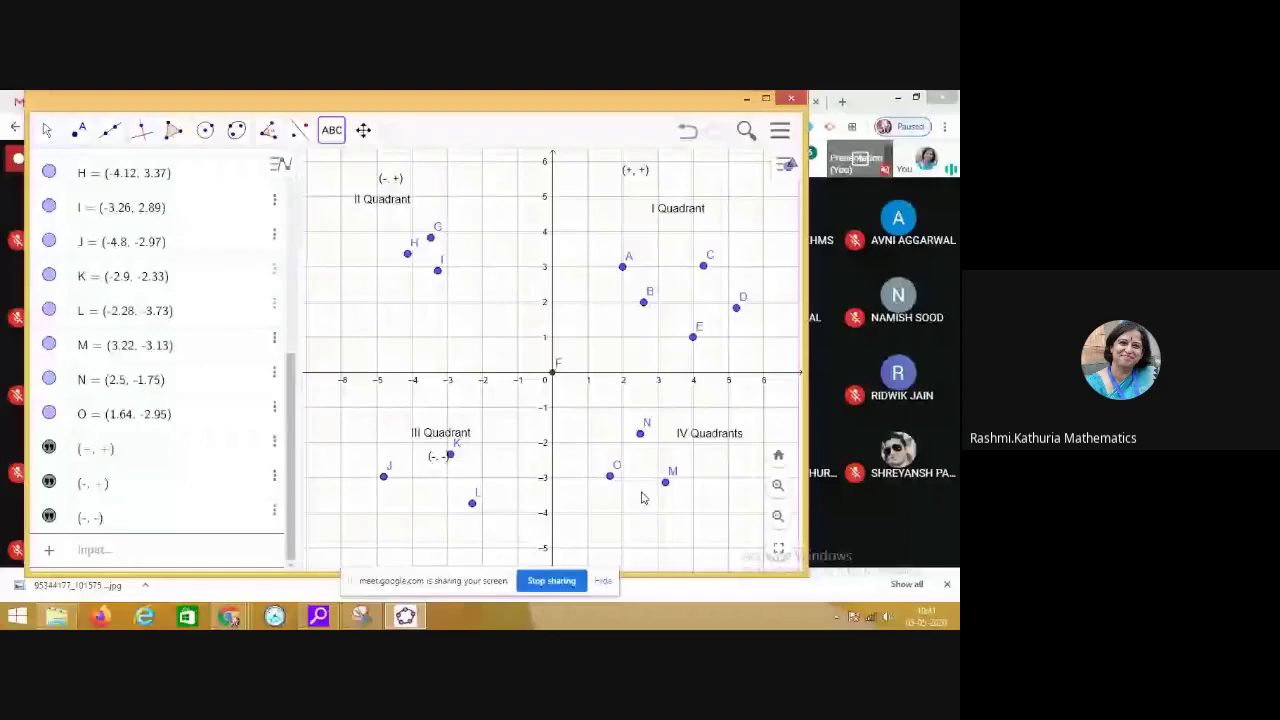
{"action": "left_click", "coordinate": [371, 311]}
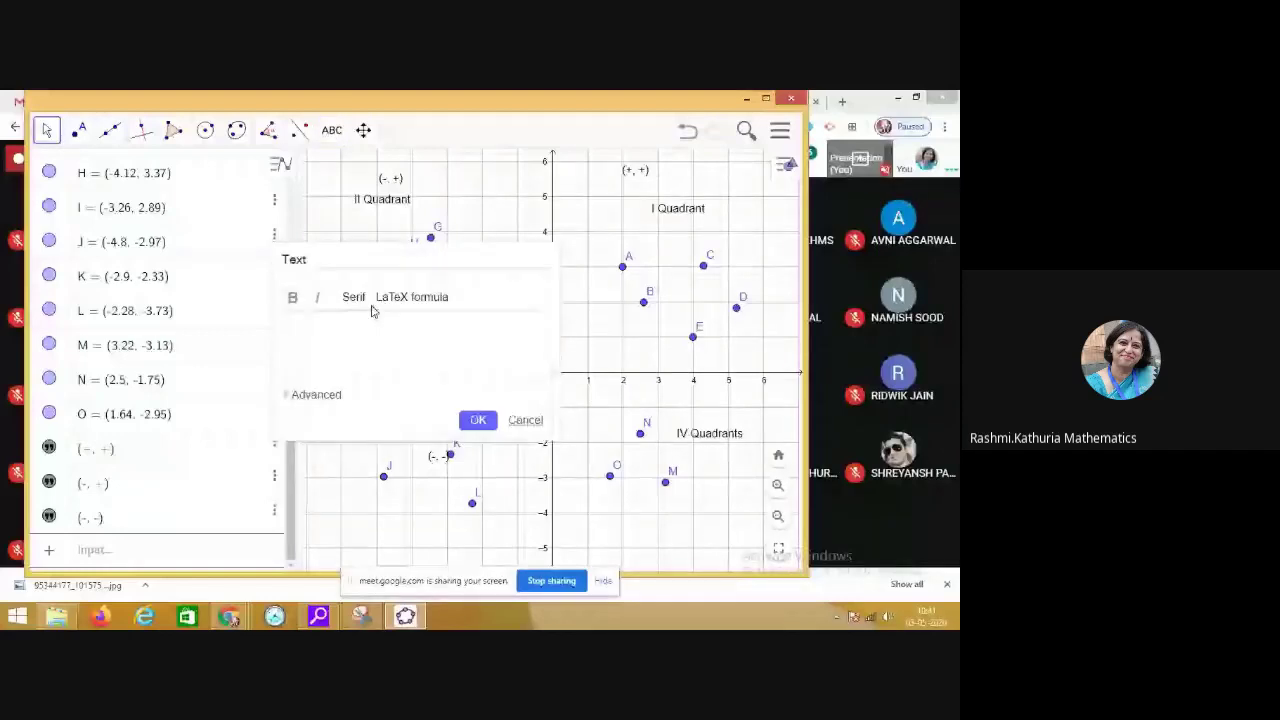
{"action": "type", "text": "(+, -"}
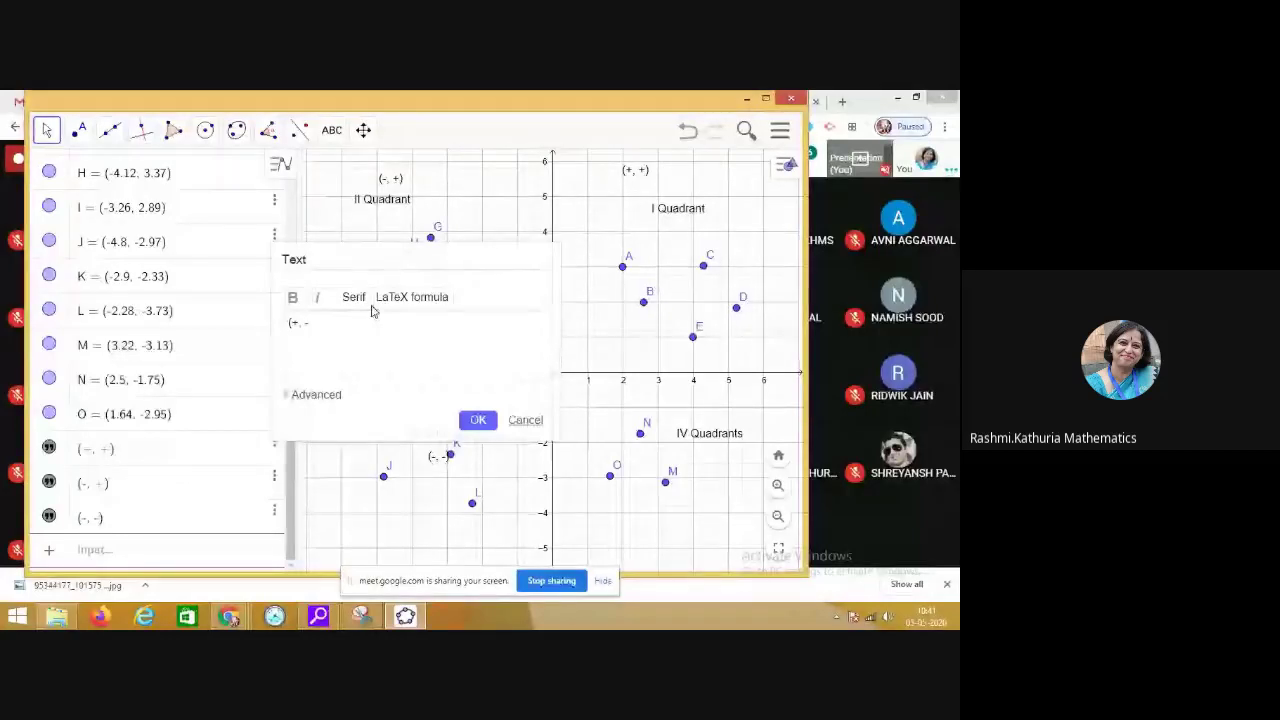
{"action": "type", "text": ")"}
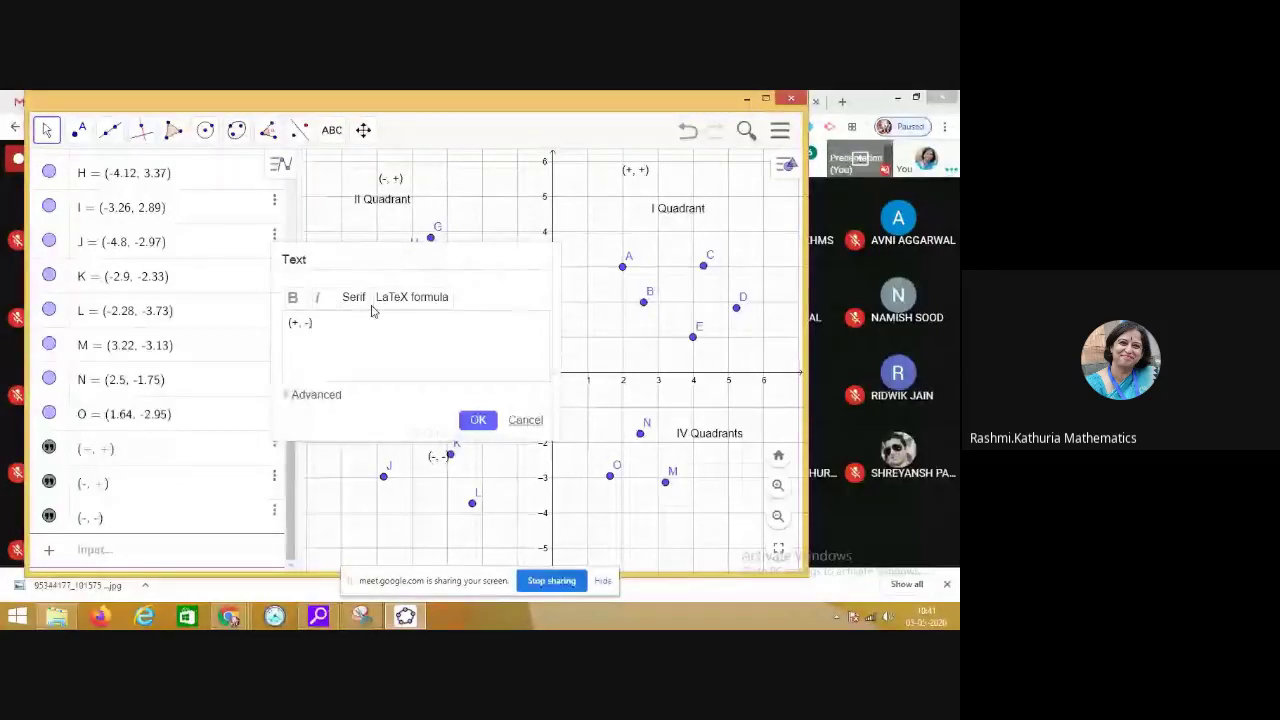
{"action": "left_click", "coordinate": [481, 426]}
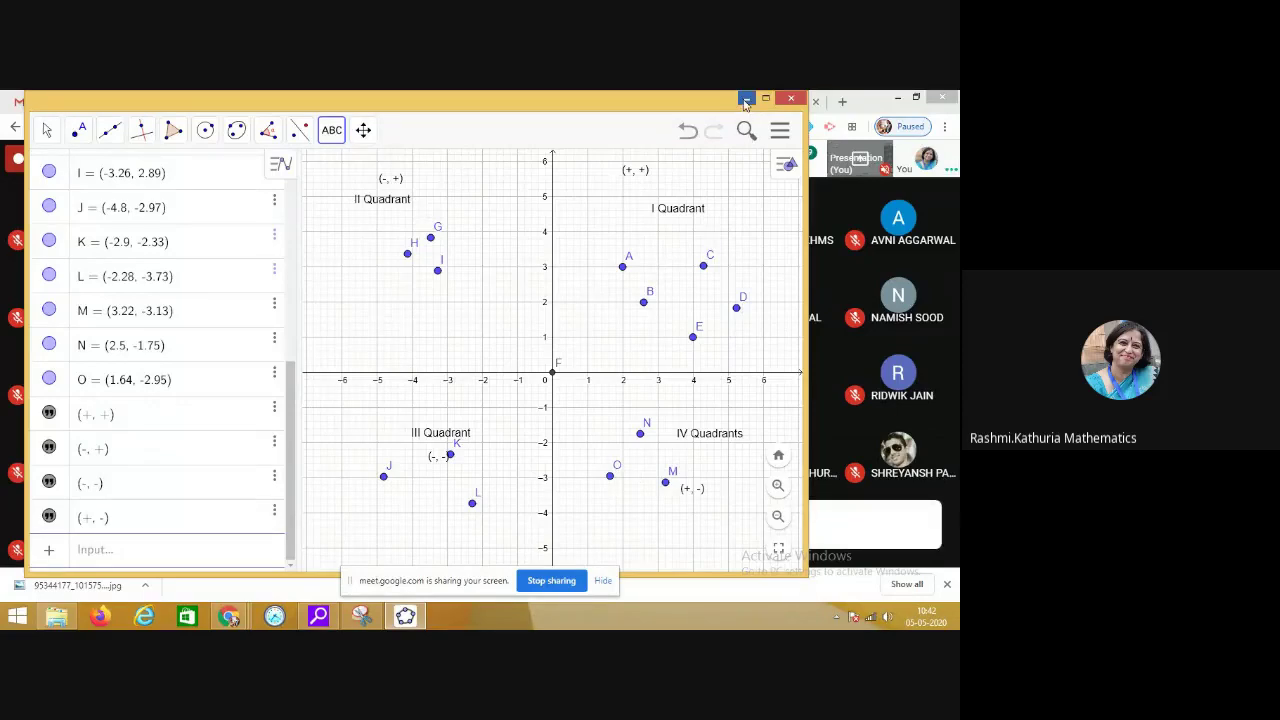
Step: Minimize the graphing window to return to the Google Meet call
{"action": "left_click", "coordinate": [746, 99]}
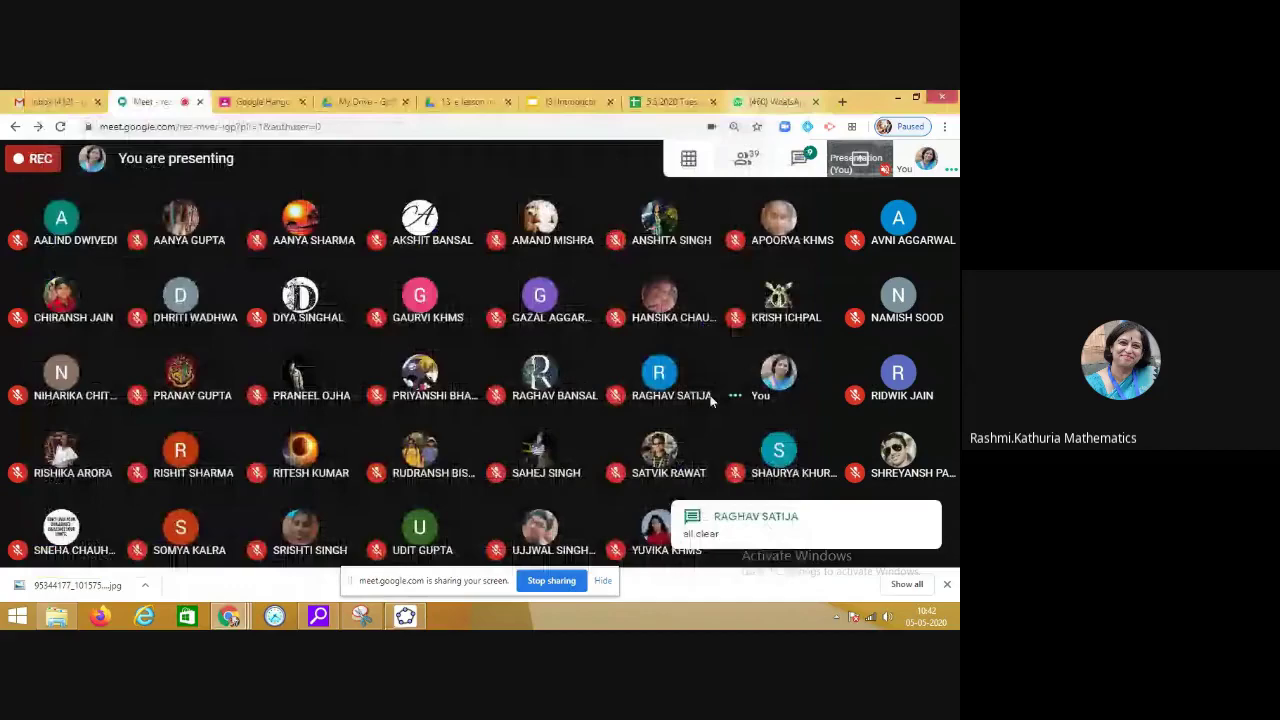